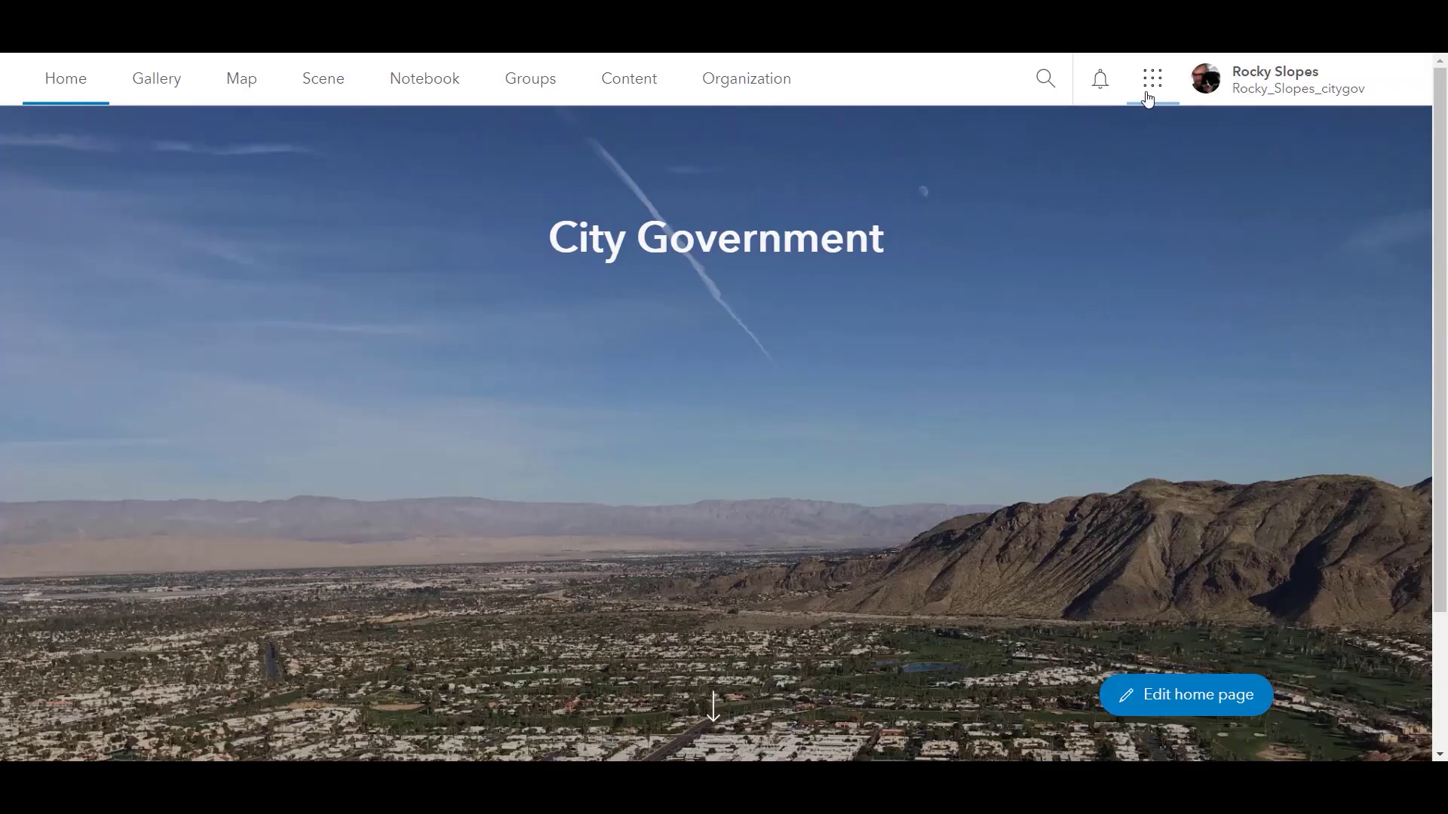
Step: Make Map Viewer the organization's primary map viewer in the organization's Map settings
{"action": "left_click", "coordinate": [1146, 87]}
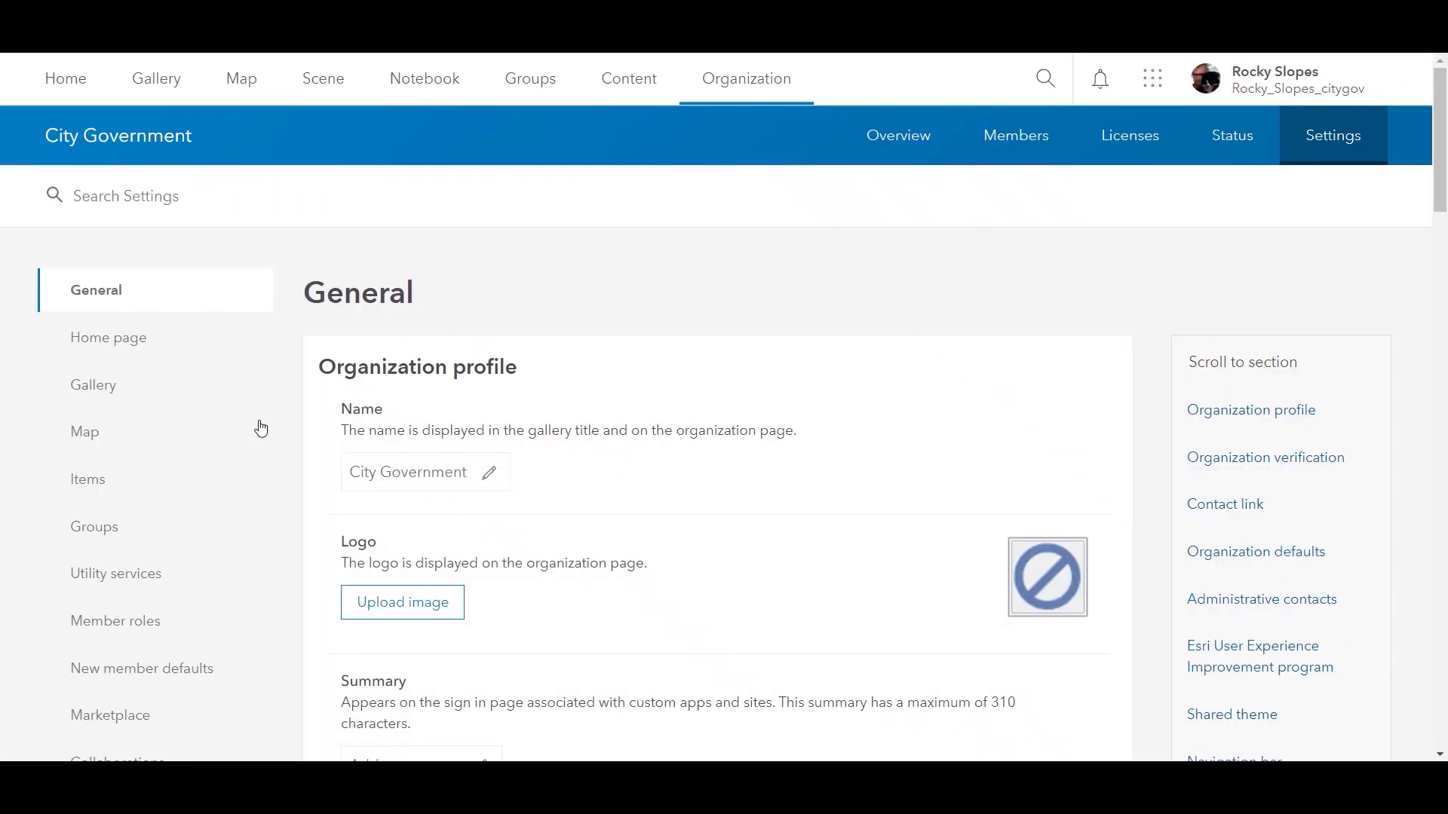
{"action": "left_click", "coordinate": [176, 440]}
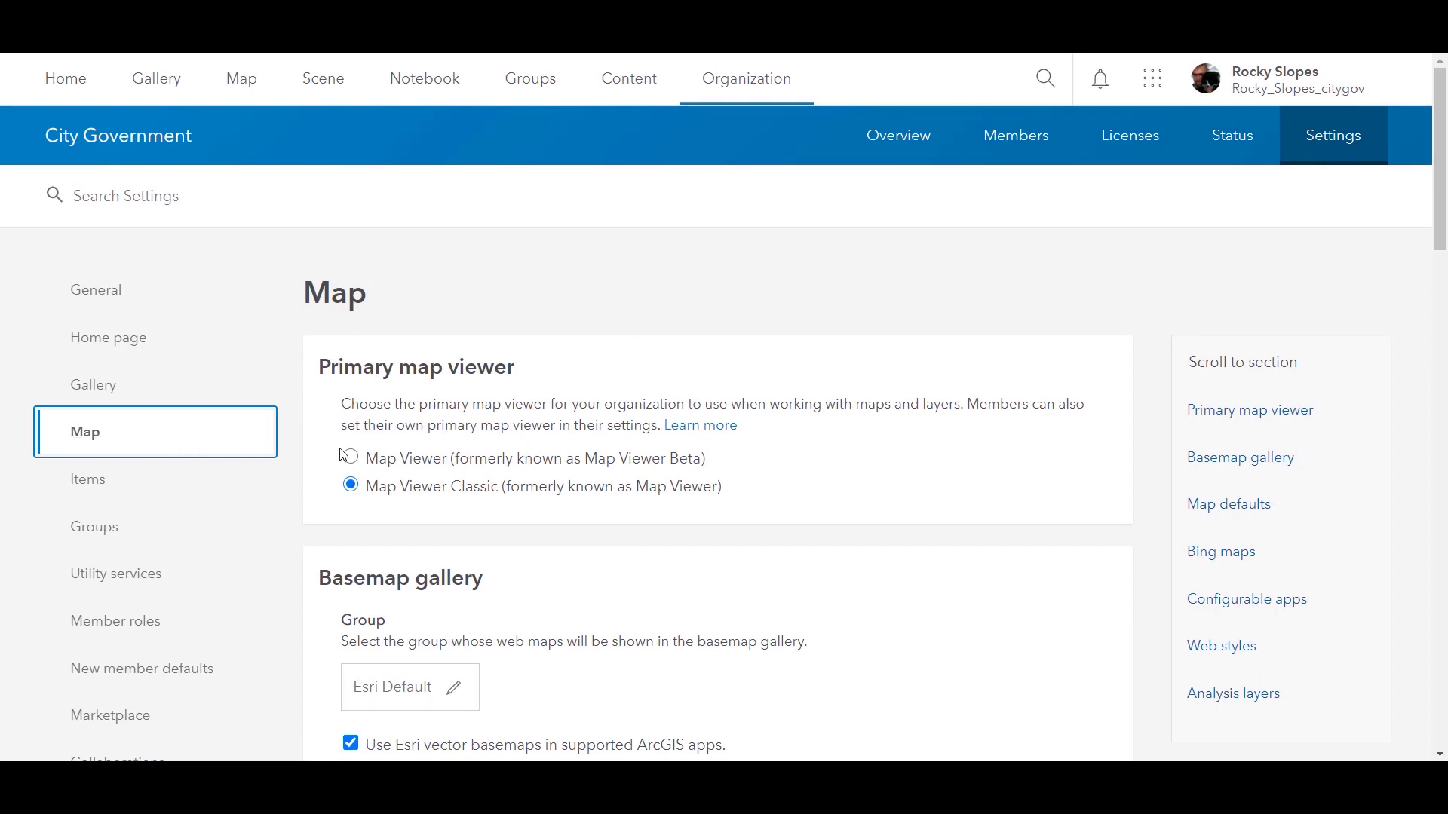
{"action": "left_click", "coordinate": [352, 458]}
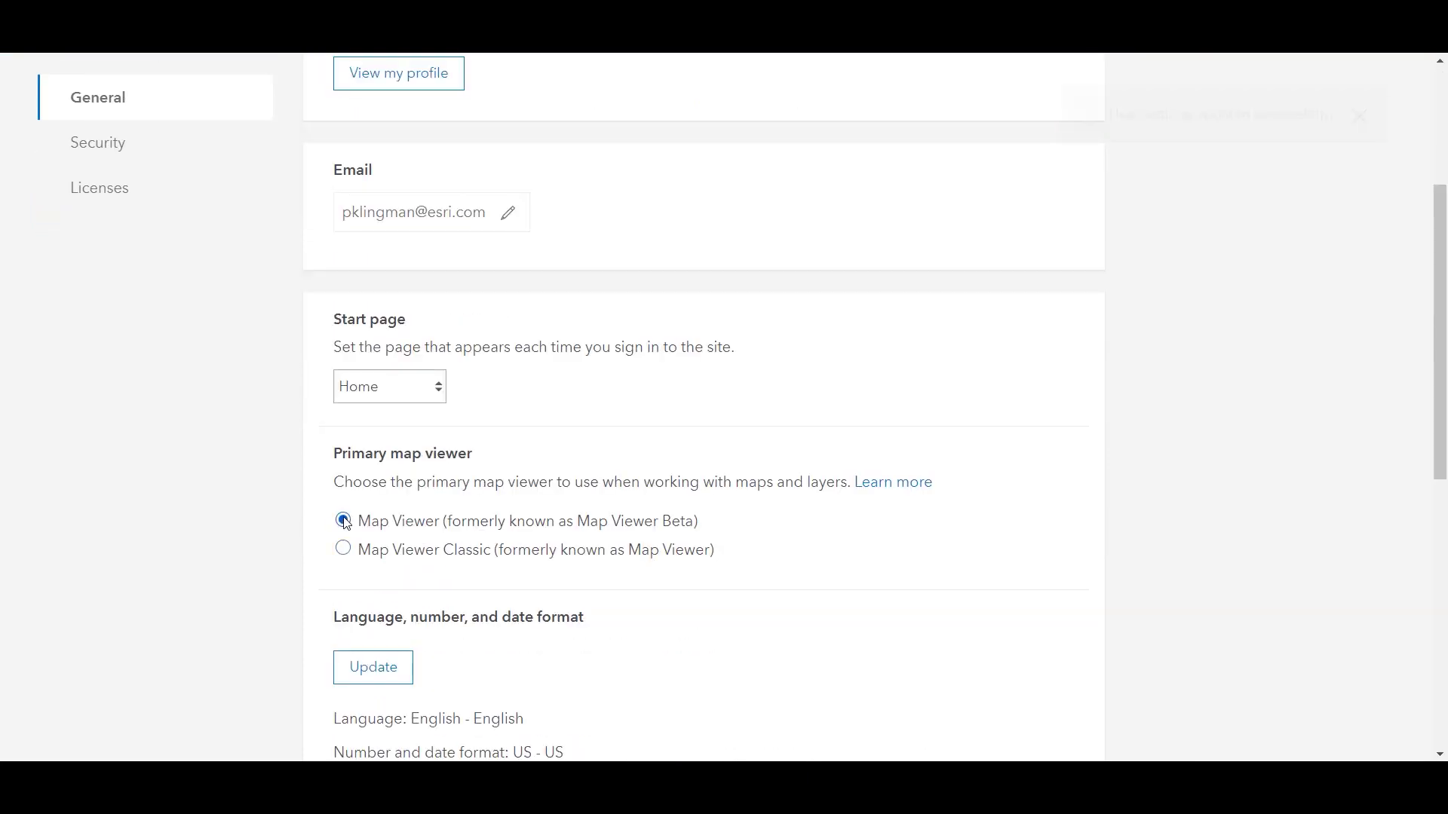
{"action": "scroll", "coordinate": [892, 407], "scroll_direction": "up", "scroll_amount": 5}
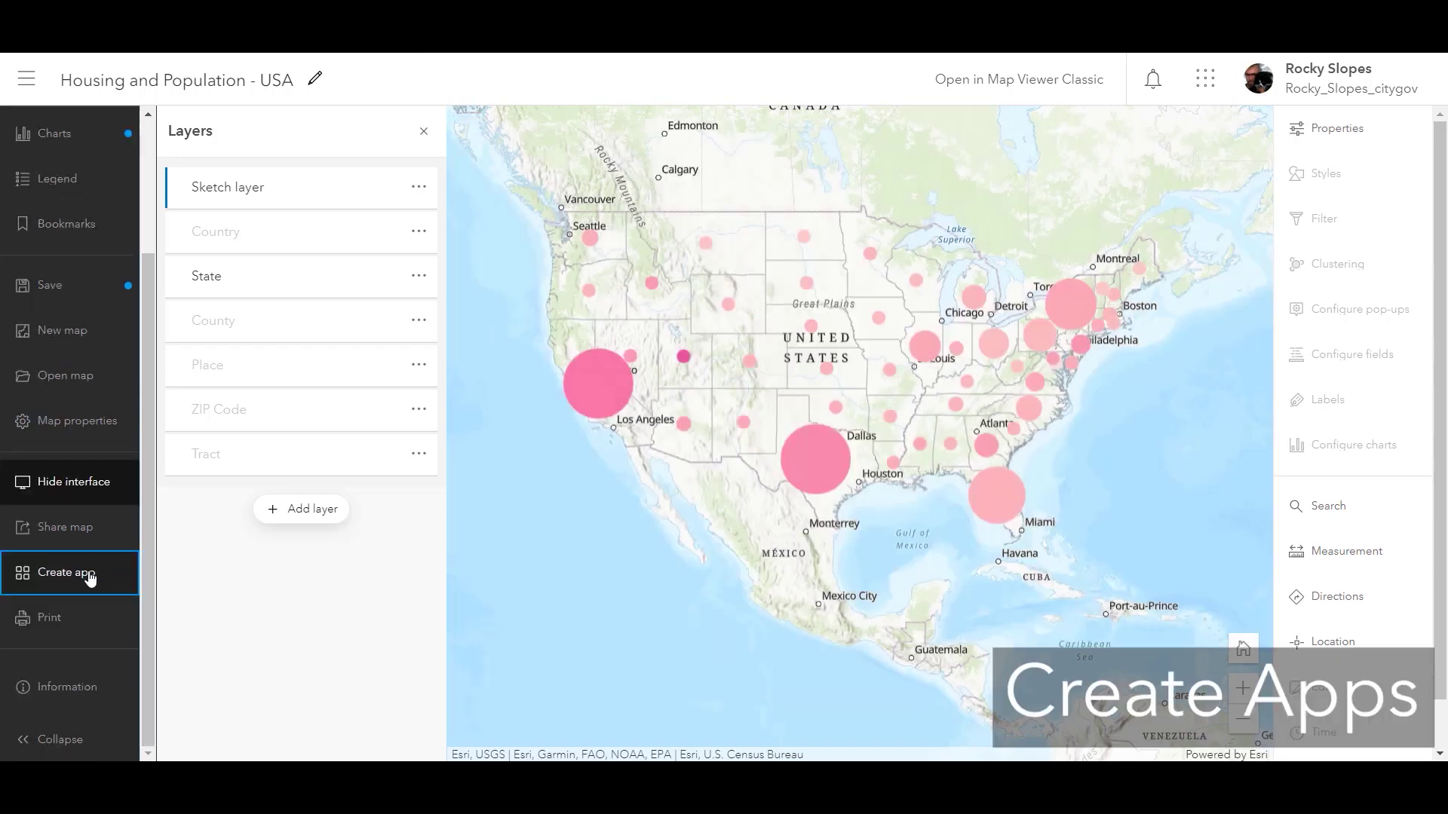
Step: Add a sketch layer, stamp the first Animals symbol on the western US, then show State layer properties
{"action": "left_click", "coordinate": [89, 578]}
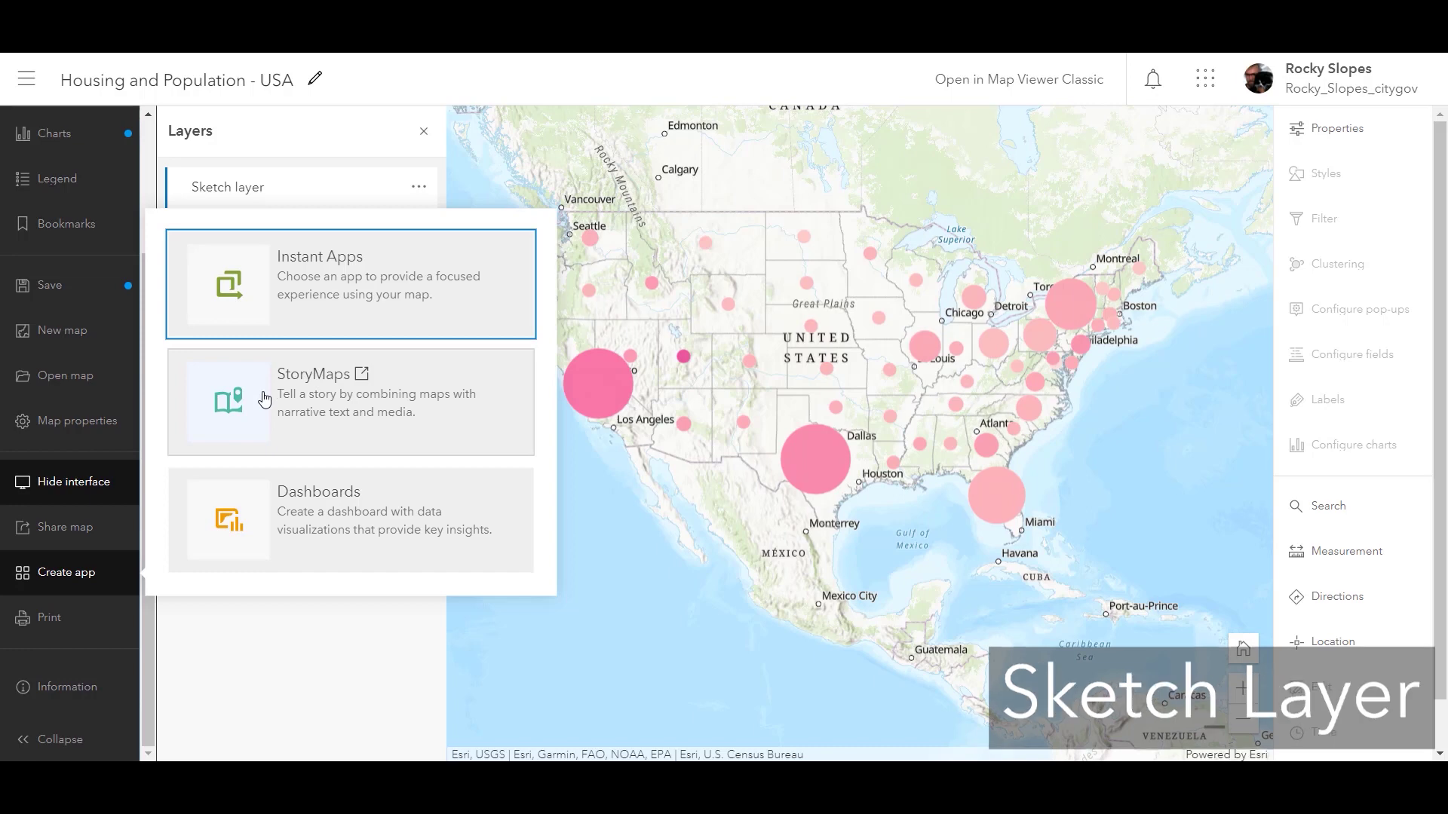
{"action": "left_click", "coordinate": [58, 134]}
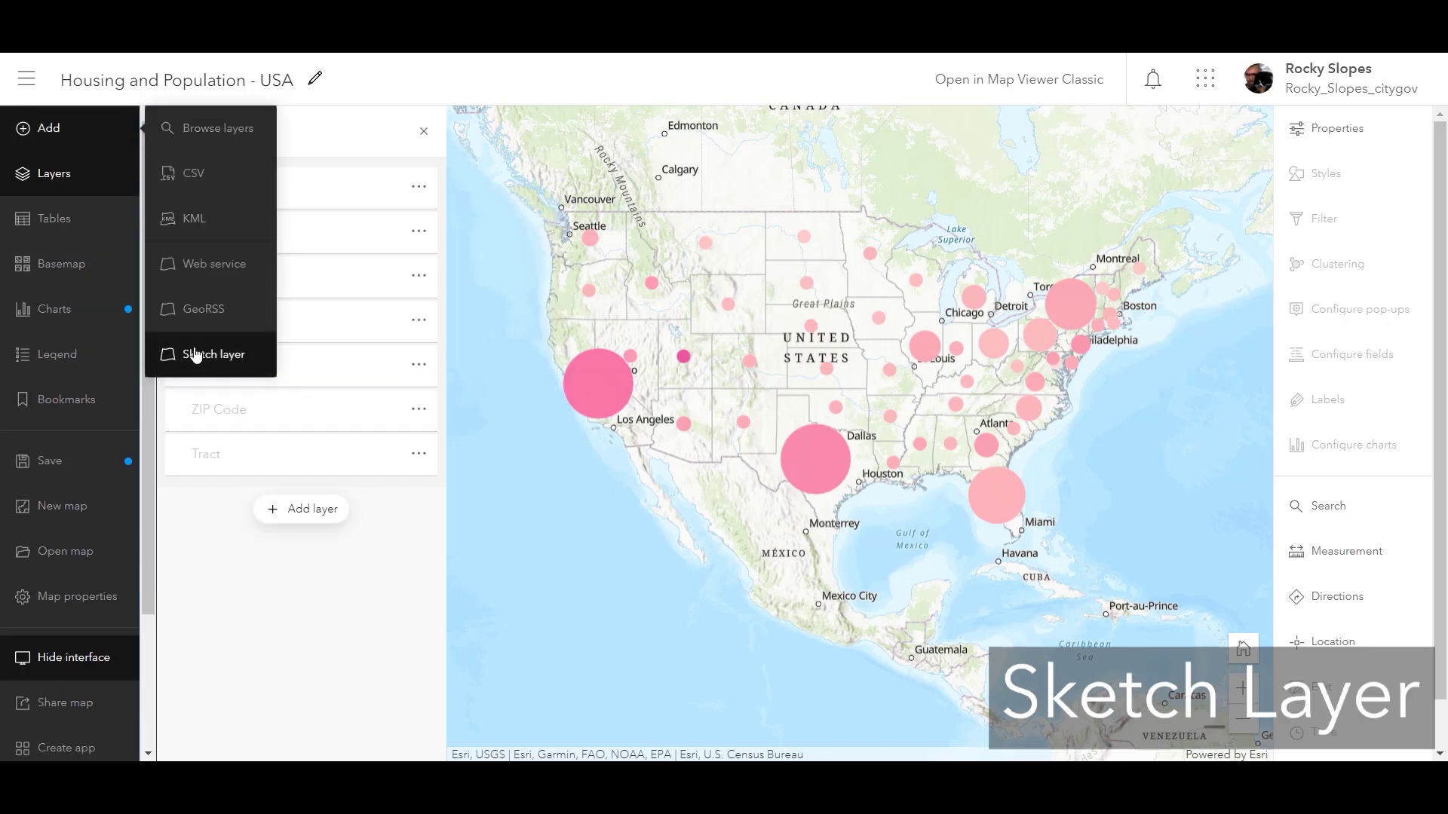
{"action": "left_click", "coordinate": [195, 354]}
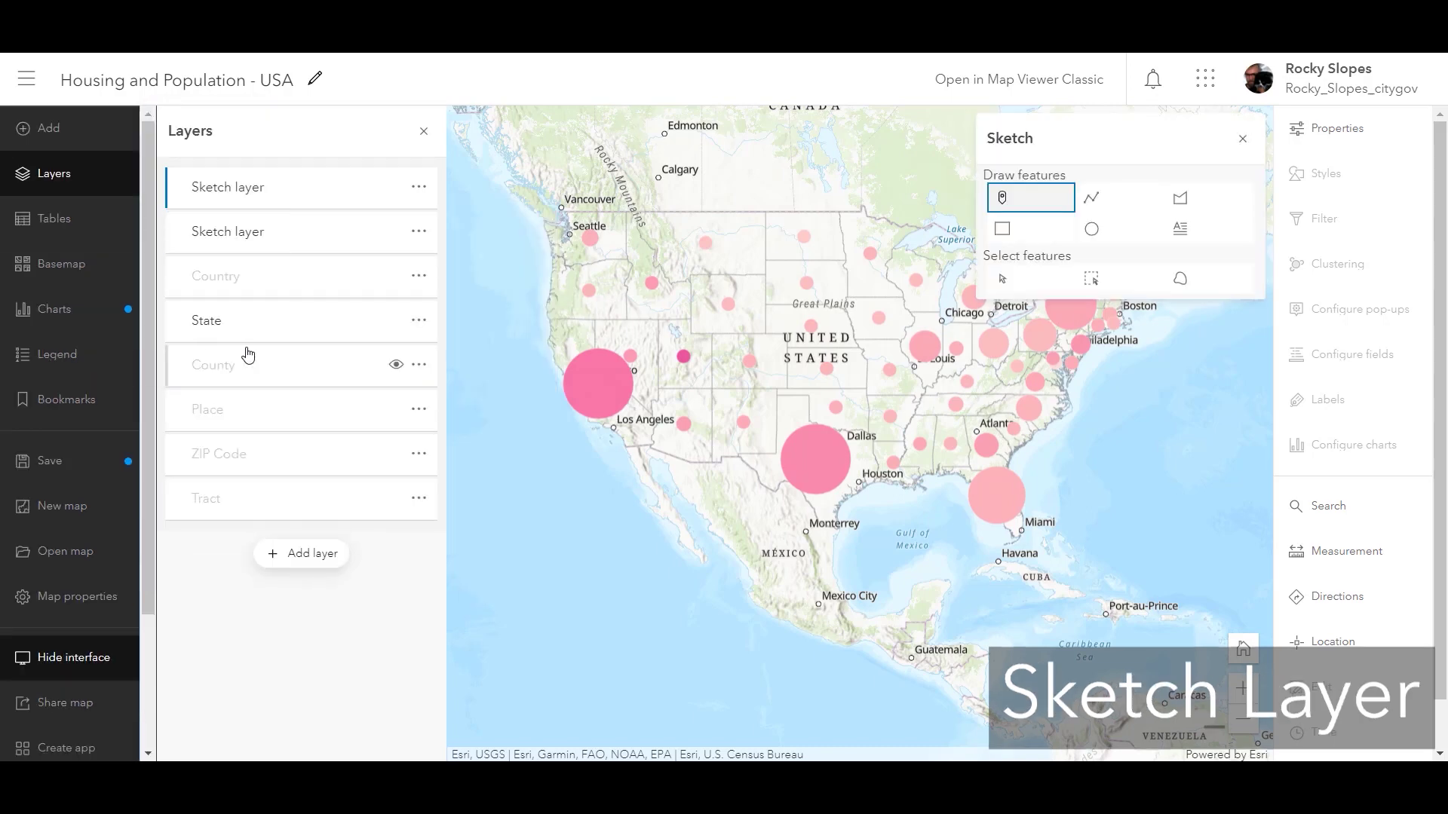
{"action": "left_click", "coordinate": [1001, 200]}
{"action": "left_click", "coordinate": [1016, 544]}
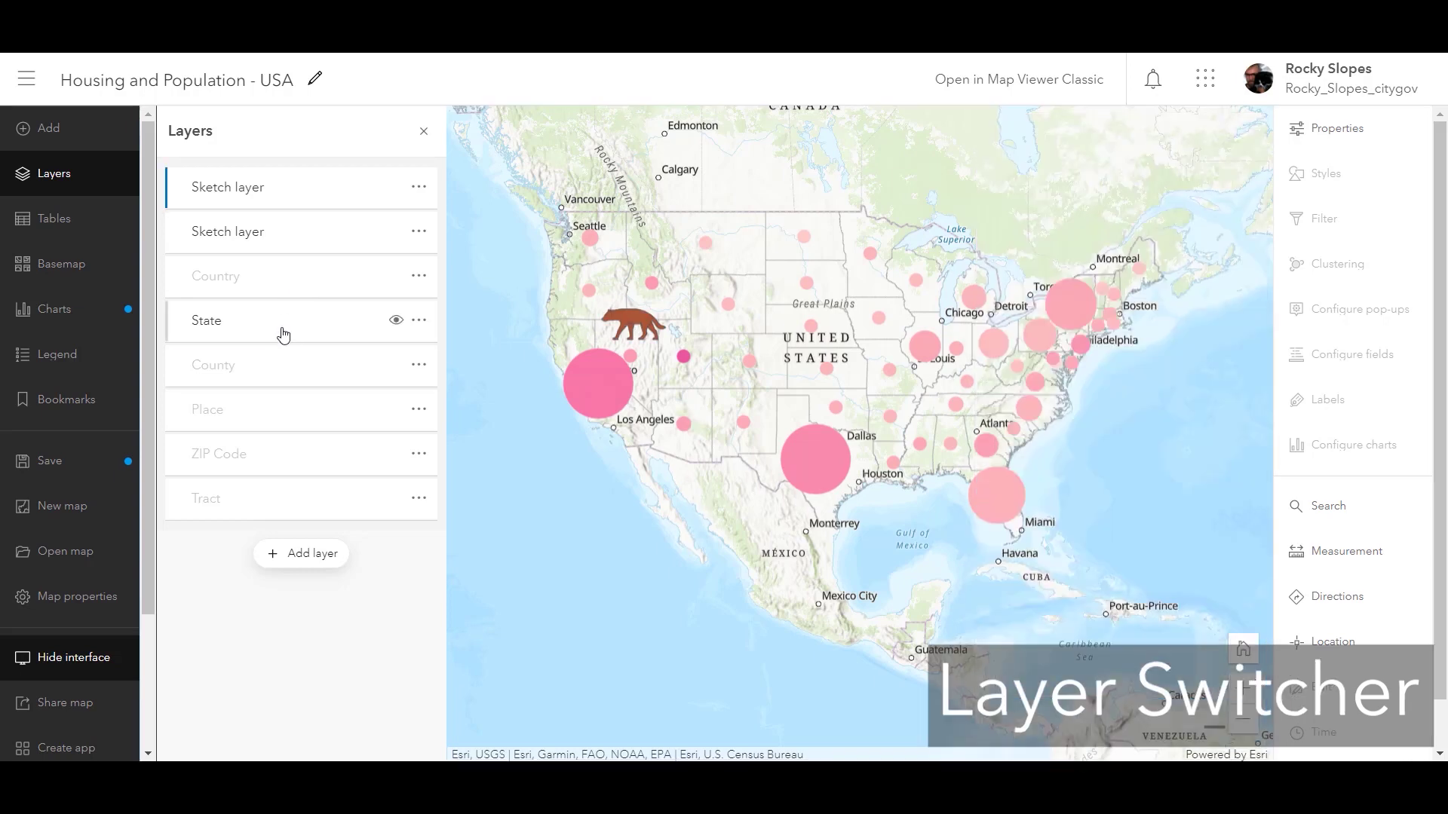
{"action": "left_click", "coordinate": [281, 333]}
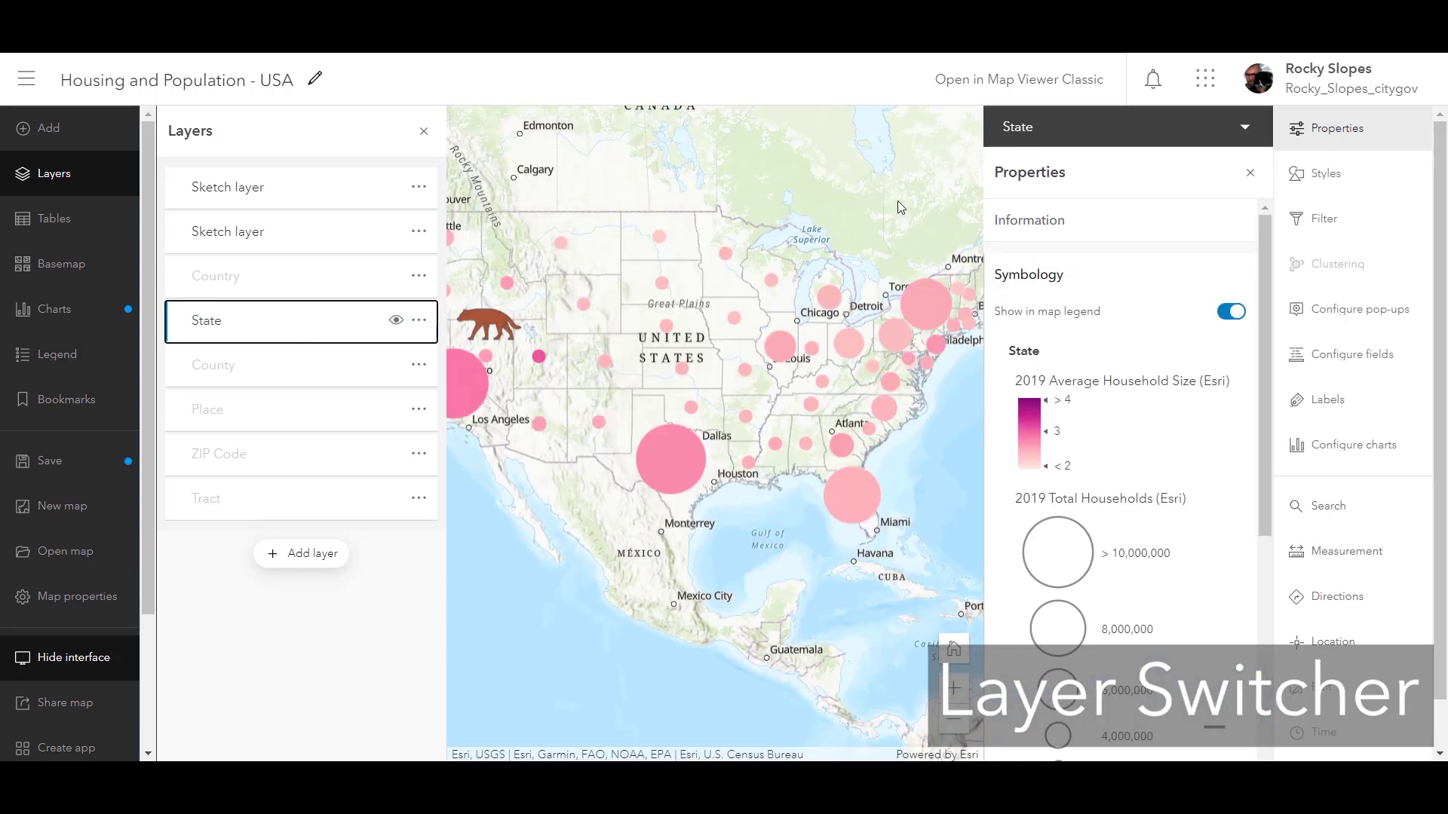
Step: Switch the layer properties to the Country layer and hide then restore the interface
{"action": "left_click", "coordinate": [1148, 133]}
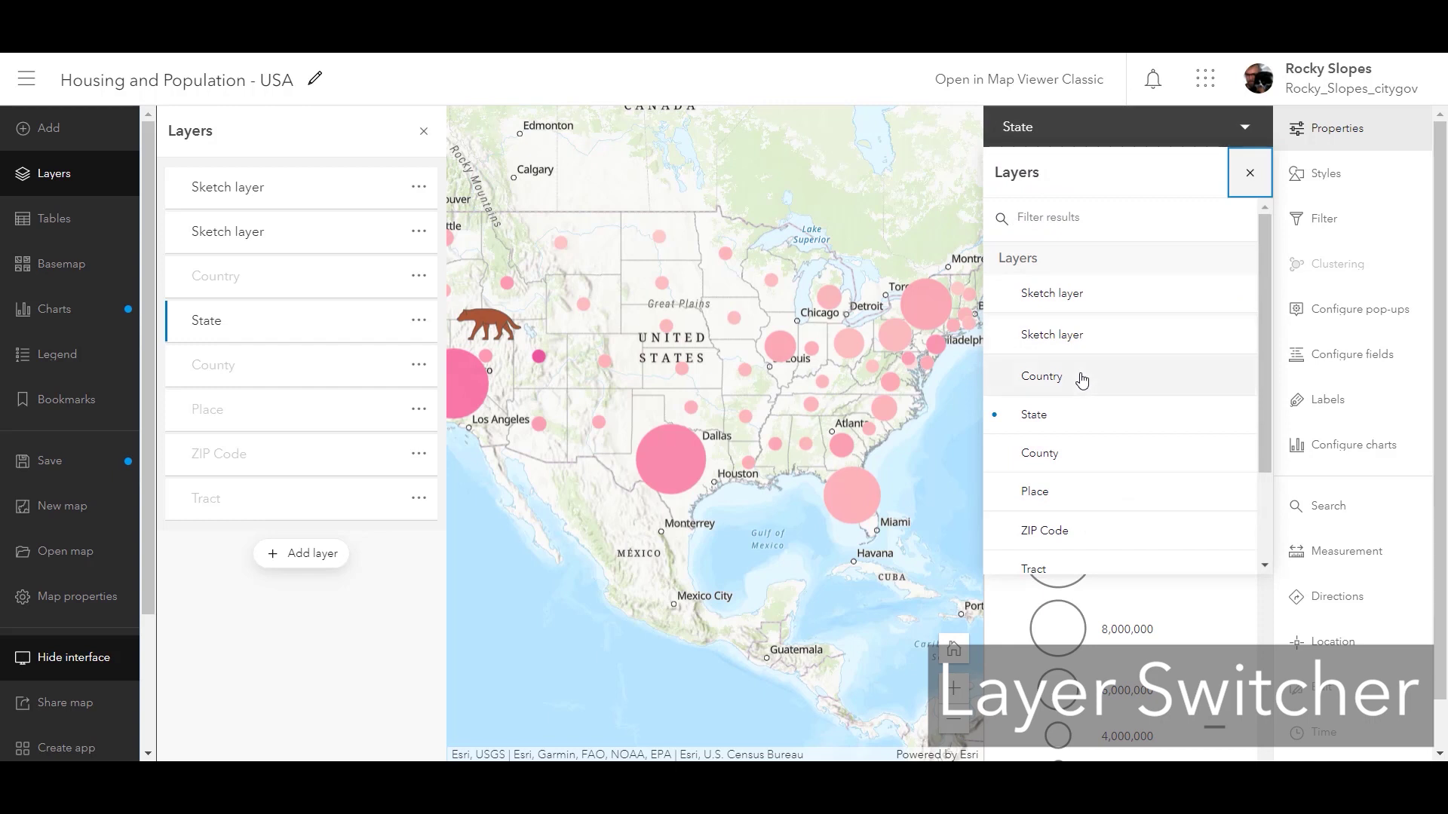
{"action": "left_click", "coordinate": [1058, 461]}
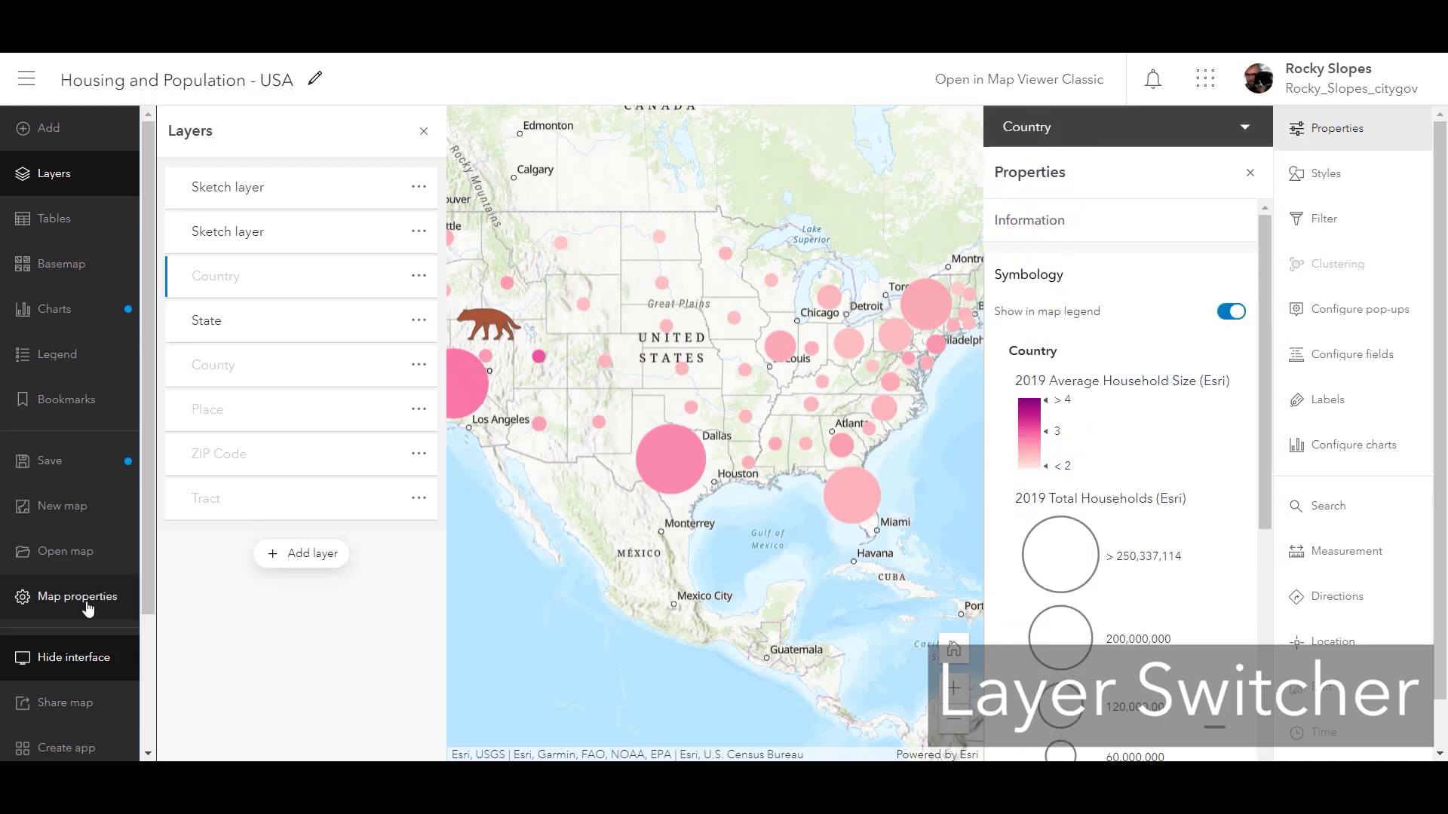
{"action": "left_click", "coordinate": [53, 662]}
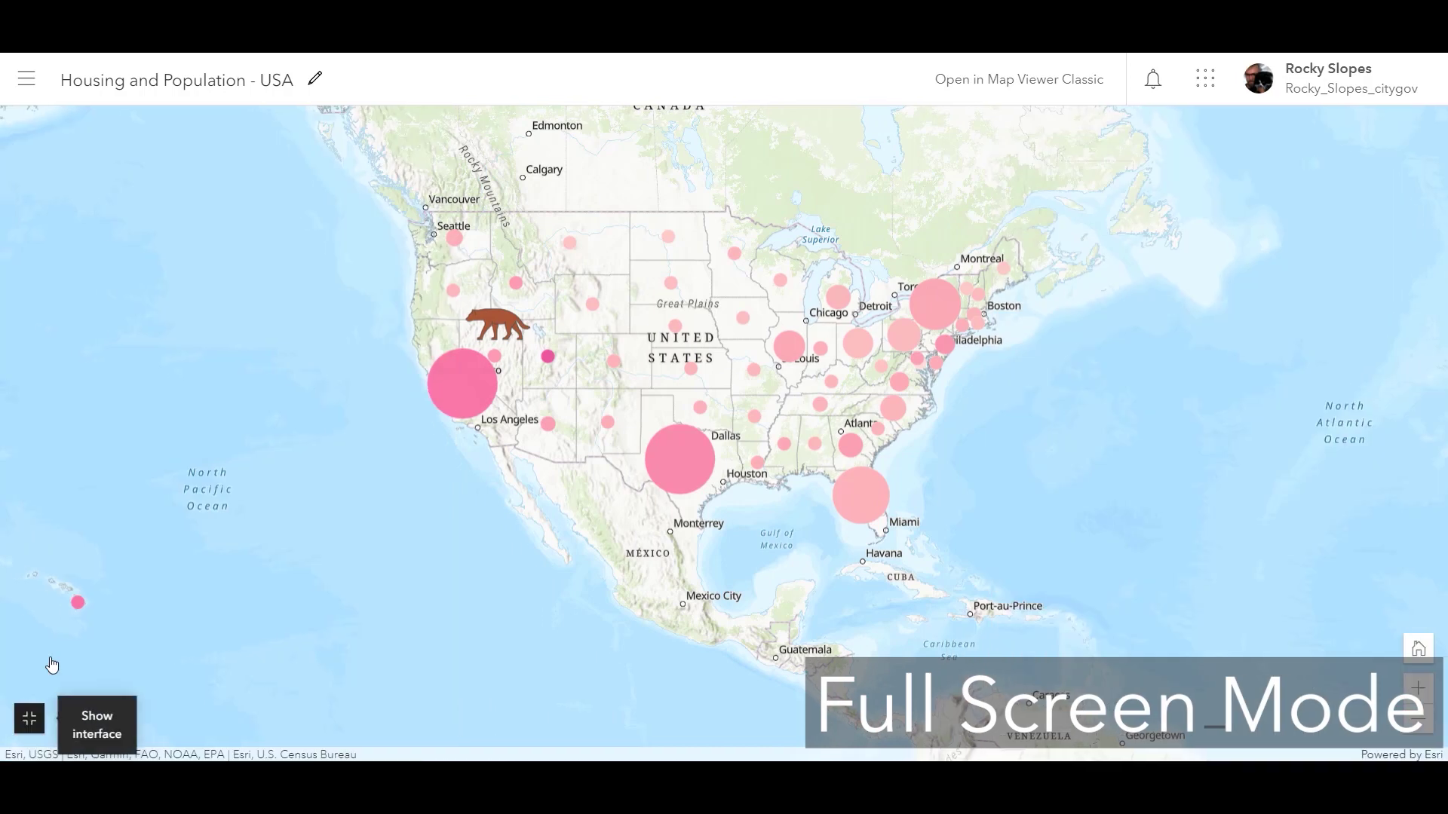
{"action": "left_click", "coordinate": [28, 719]}
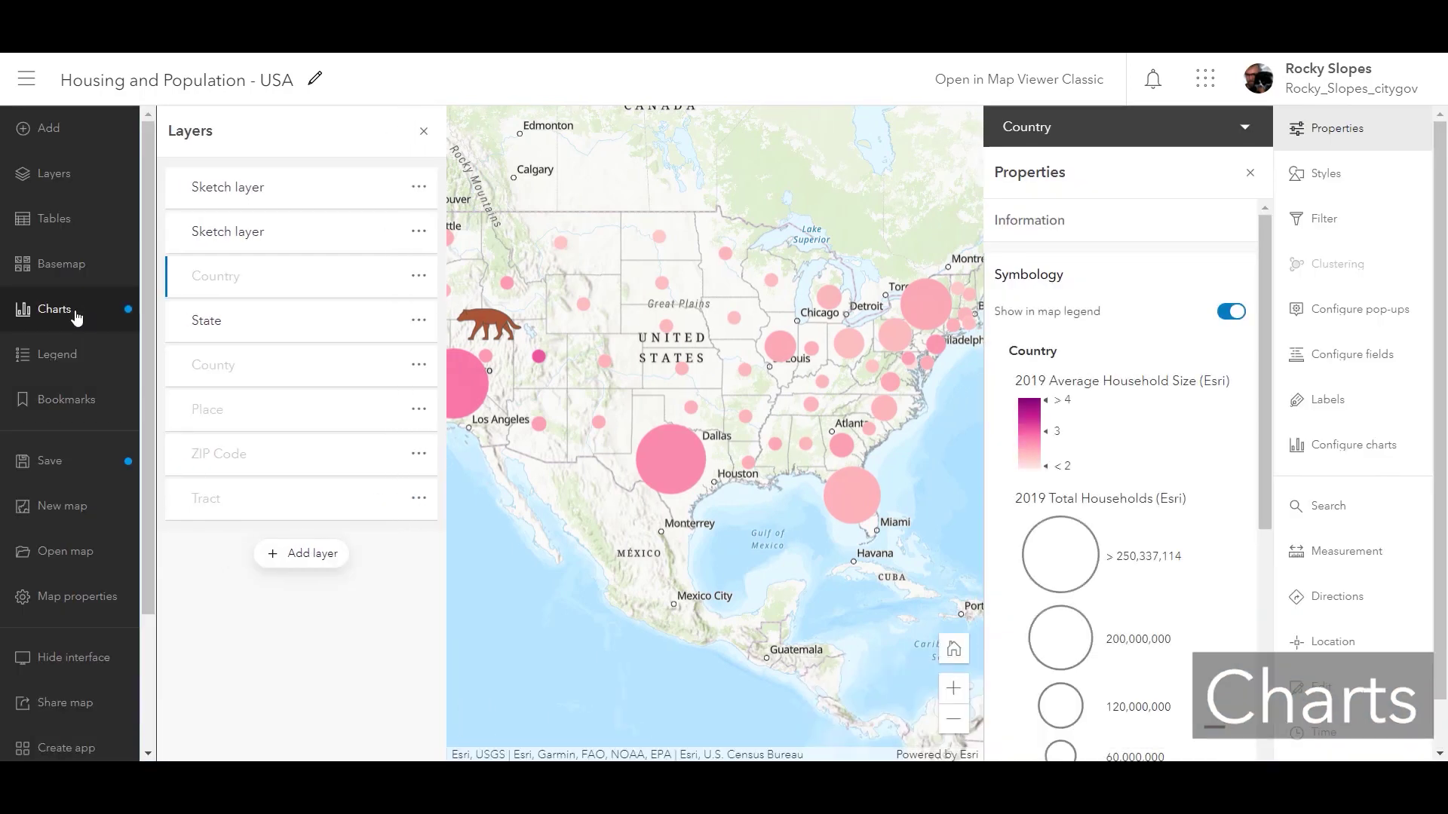
Step: Open the State population density histogram, select the 720–1,079.5 bar, and collapse the chart
{"action": "left_click", "coordinate": [70, 311]}
{"action": "left_click", "coordinate": [254, 305]}
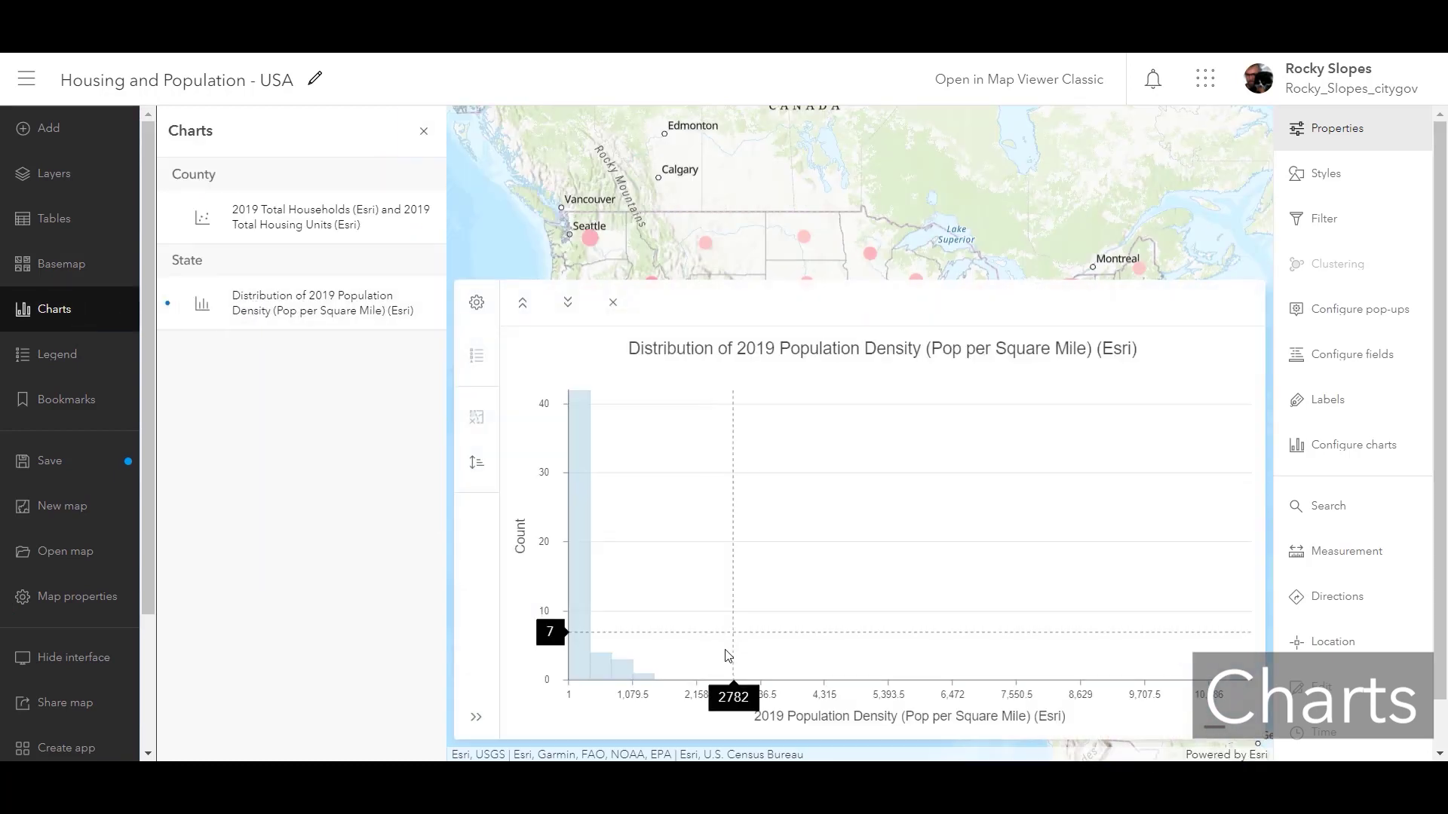
{"action": "left_click", "coordinate": [630, 675]}
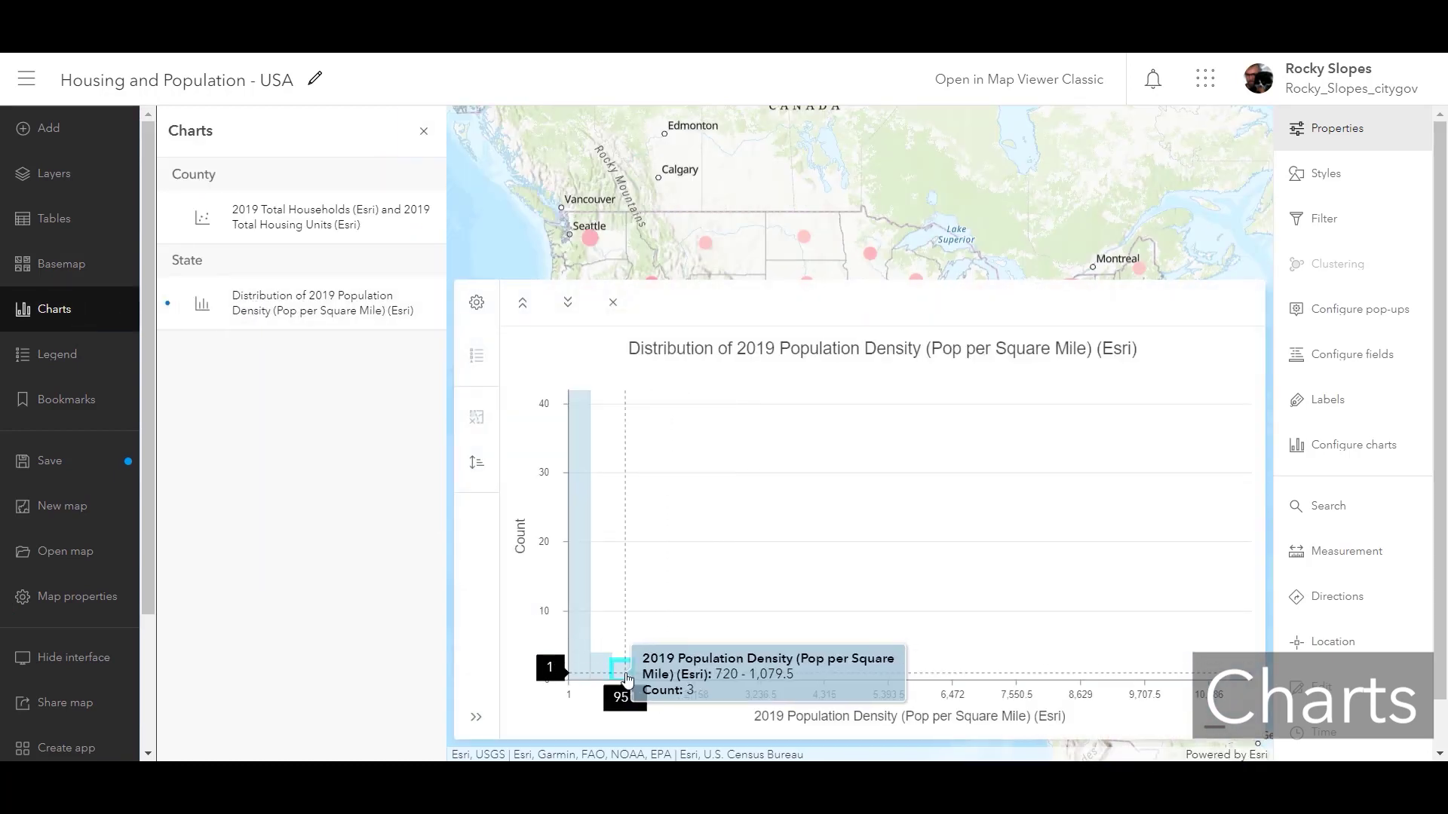
{"action": "left_click", "coordinate": [567, 305]}
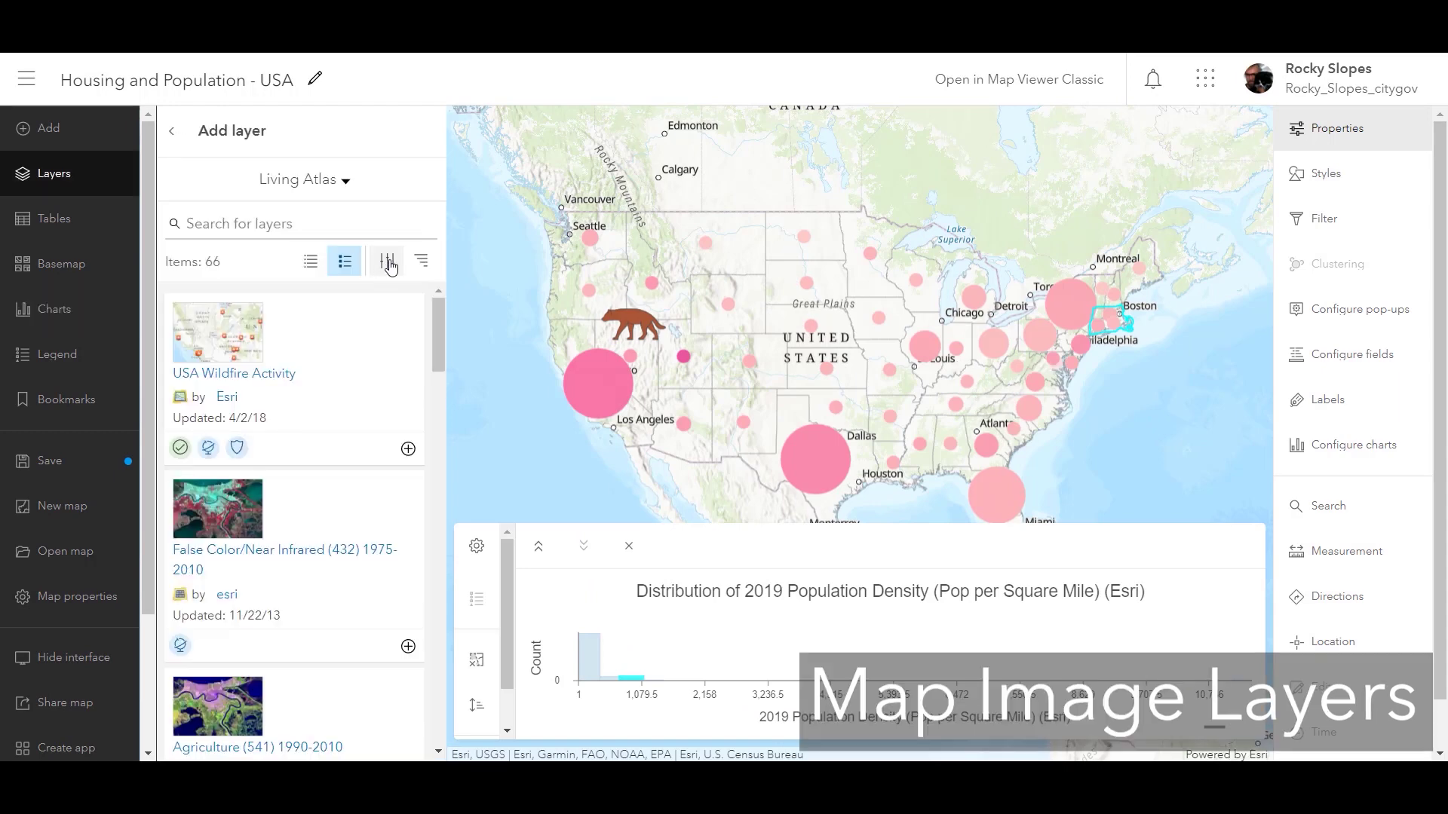
Step: Filter Living Atlas results to Map Image Layers and add the Wildland Urban Interface layer
{"action": "left_click", "coordinate": [388, 267]}
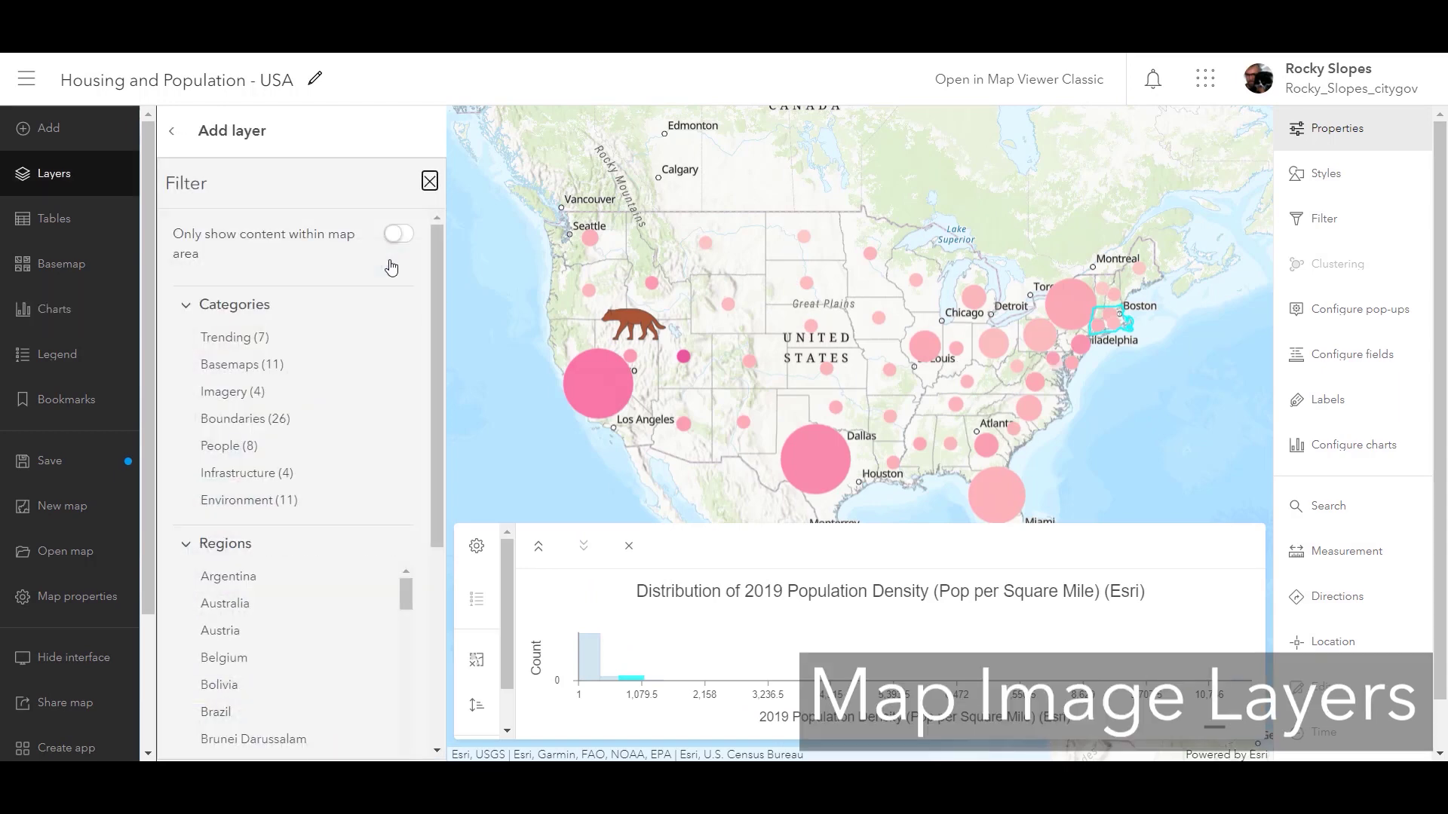
{"action": "scroll", "coordinate": [325, 551], "scroll_direction": "down", "scroll_amount": 4}
{"action": "left_click", "coordinate": [227, 668]}
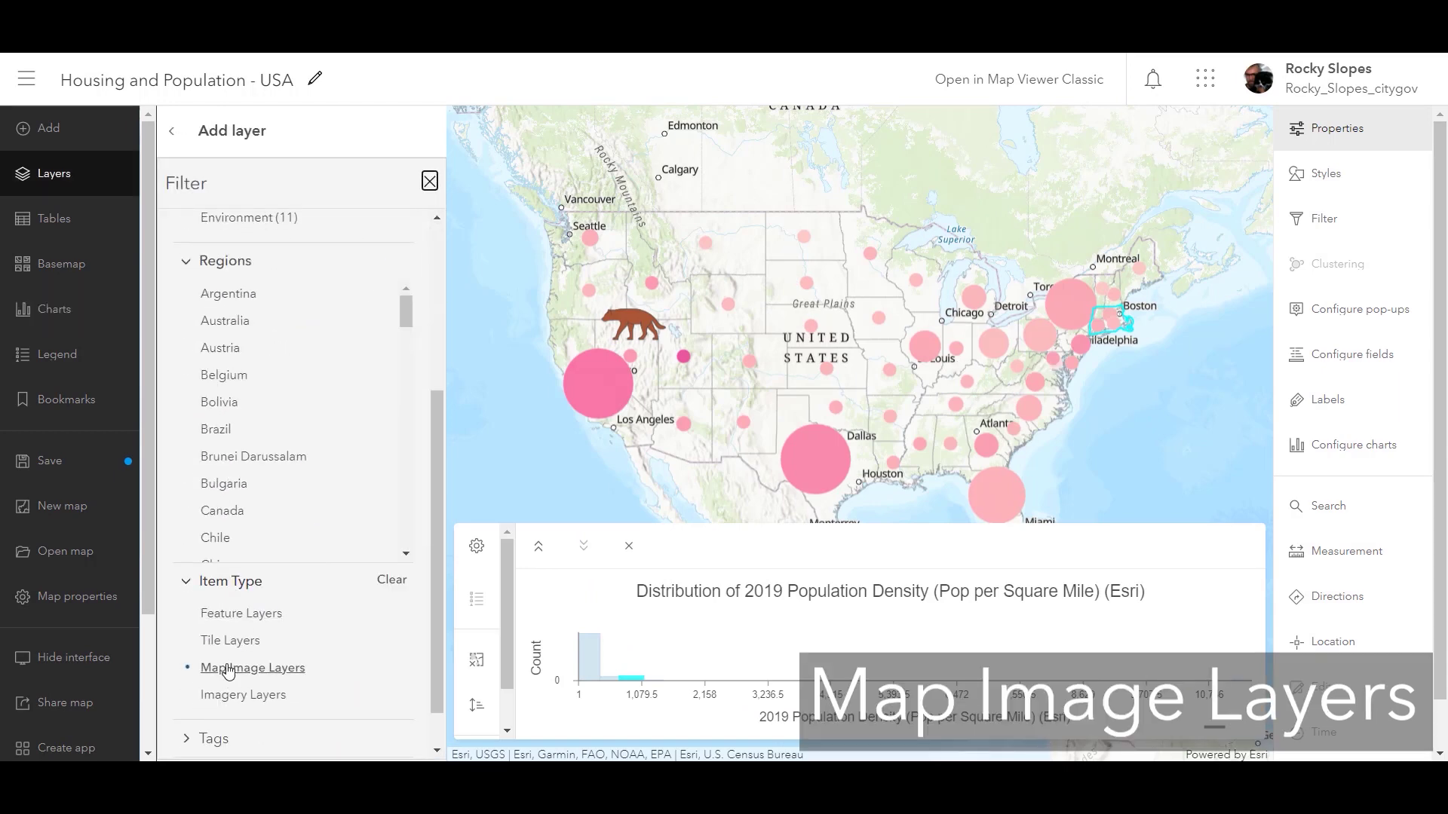
{"action": "left_click", "coordinate": [429, 181]}
{"action": "scroll", "coordinate": [408, 558], "scroll_direction": "down", "scroll_amount": 10}
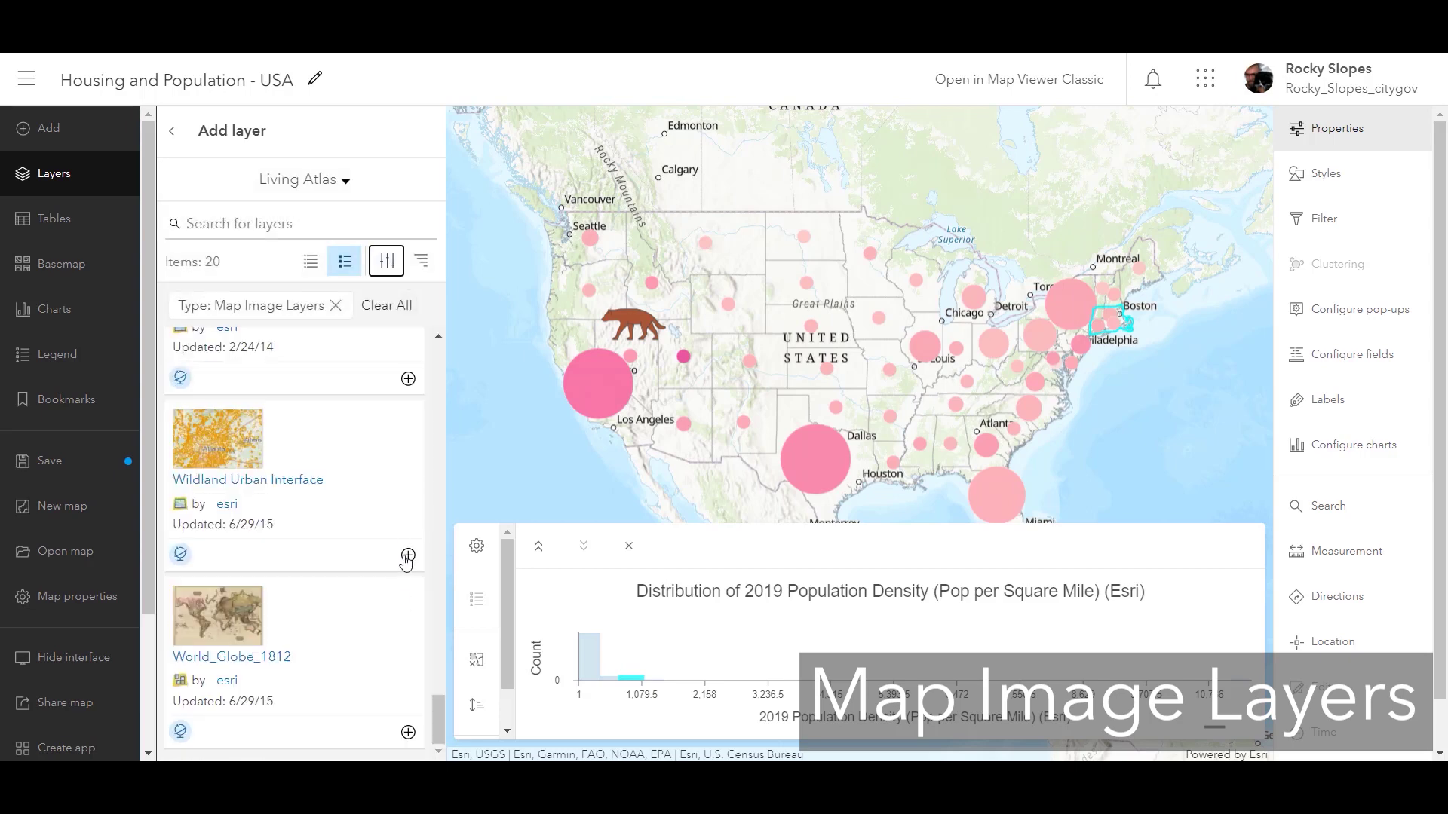
{"action": "left_click", "coordinate": [408, 556]}
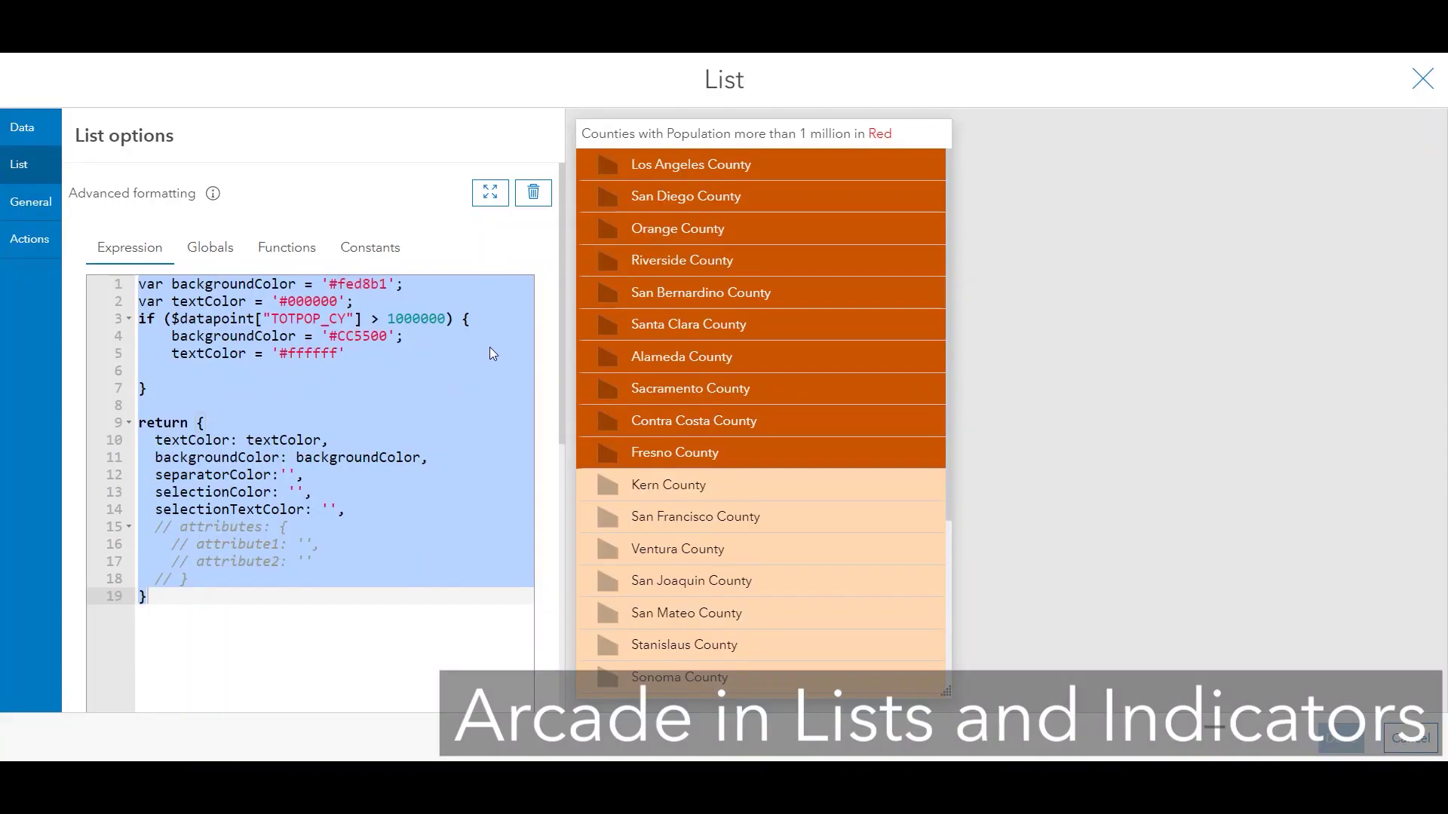
Step: Cancel the List edits, select Riverside County, and show San Bernardino County's population popup
{"action": "left_click", "coordinate": [1418, 743]}
{"action": "left_click", "coordinate": [542, 245]}
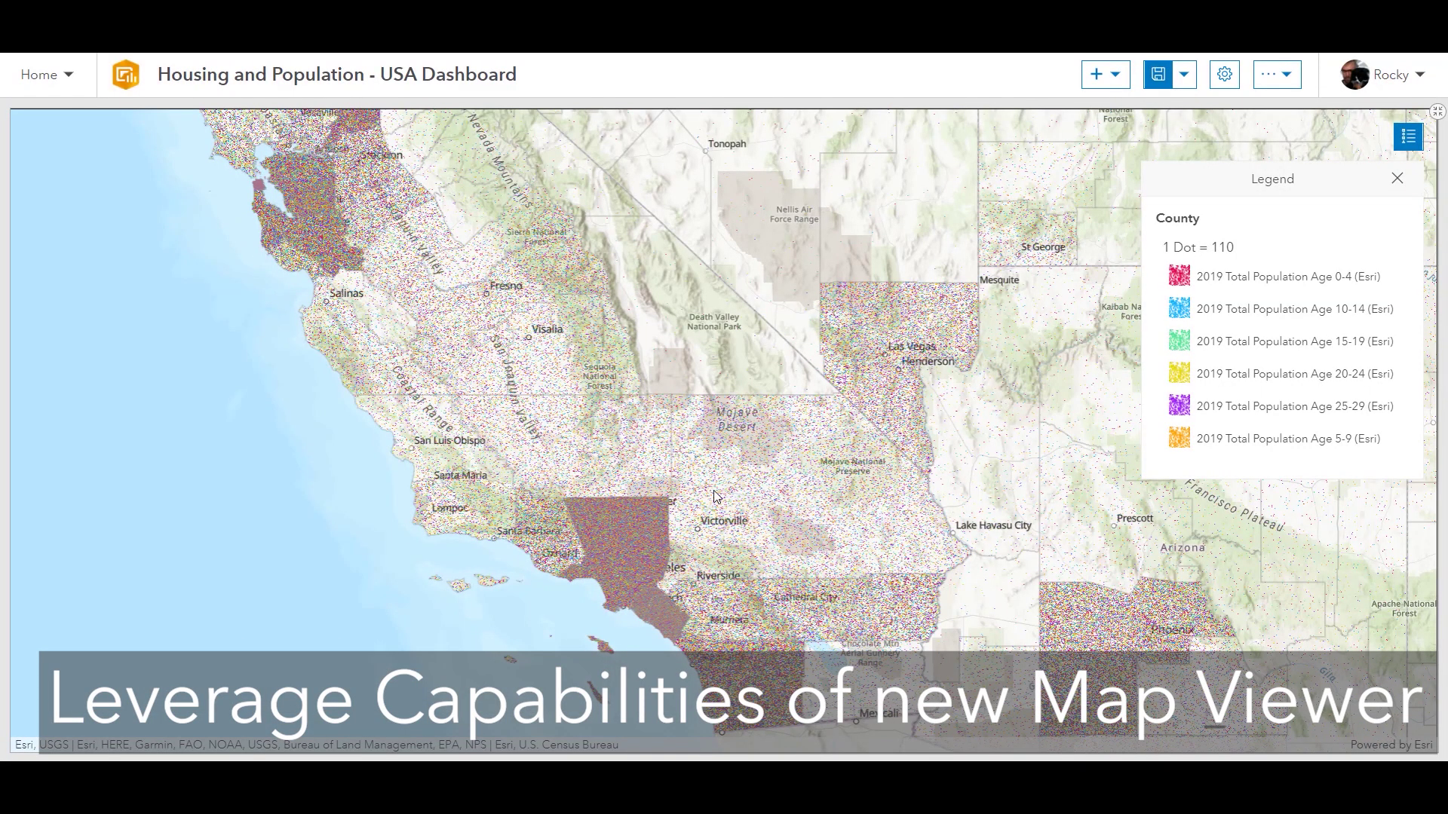
{"action": "left_click", "coordinate": [739, 487]}
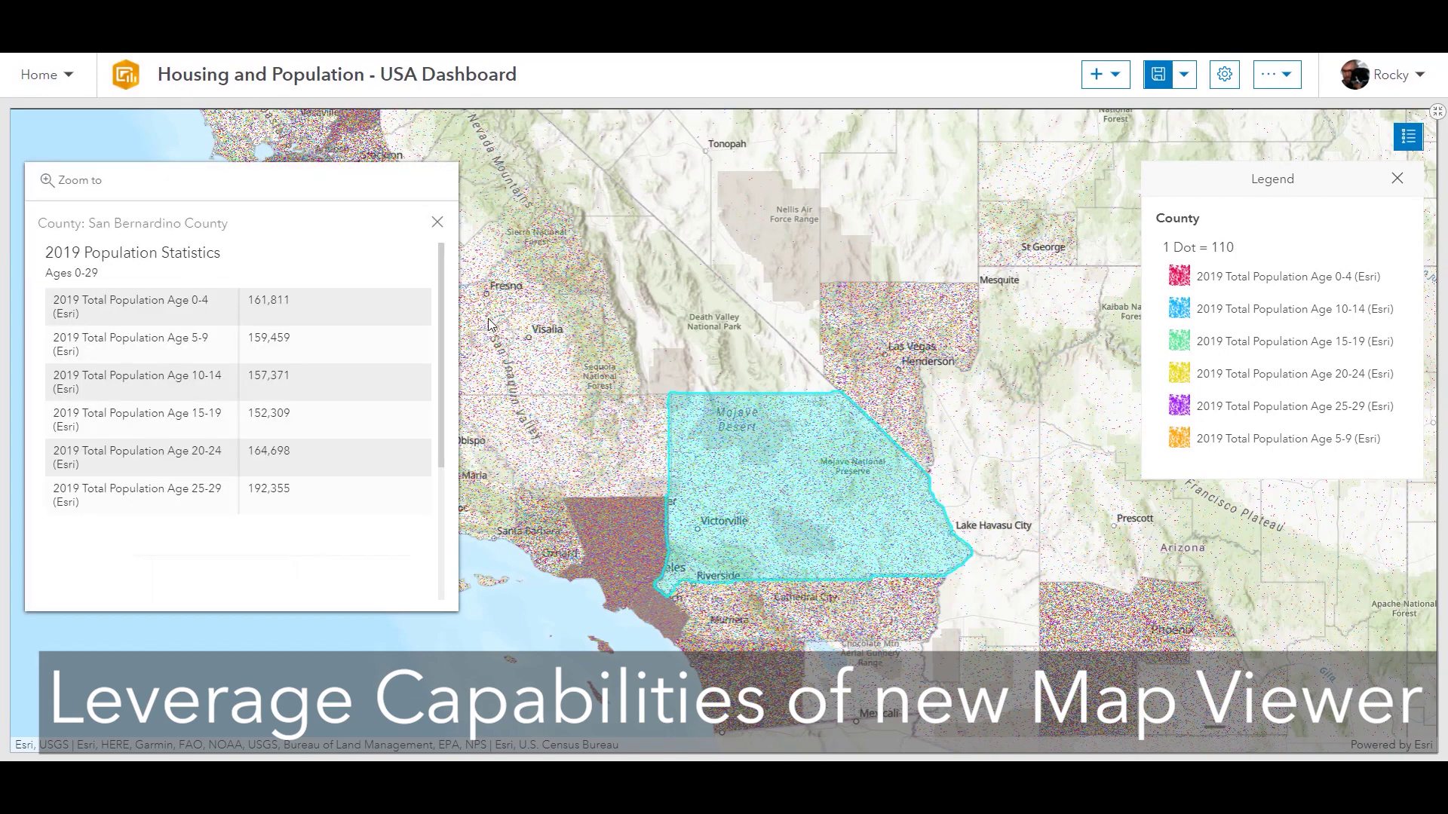
{"action": "scroll", "coordinate": [343, 381], "scroll_direction": "down", "scroll_amount": 3}
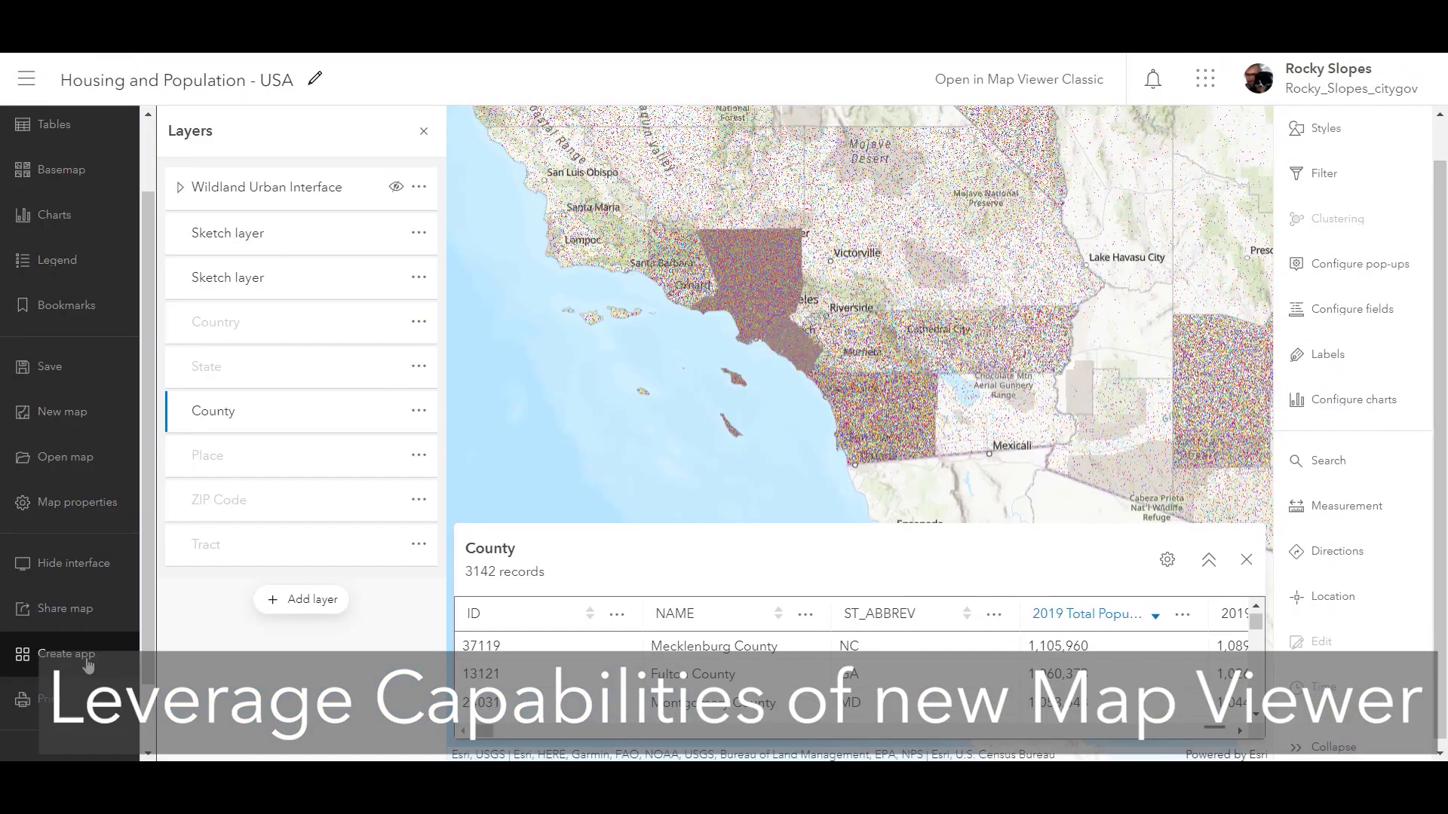
Step: Launch Dashboards Classic from the ArcGIS app launcher
{"action": "left_click", "coordinate": [66, 654]}
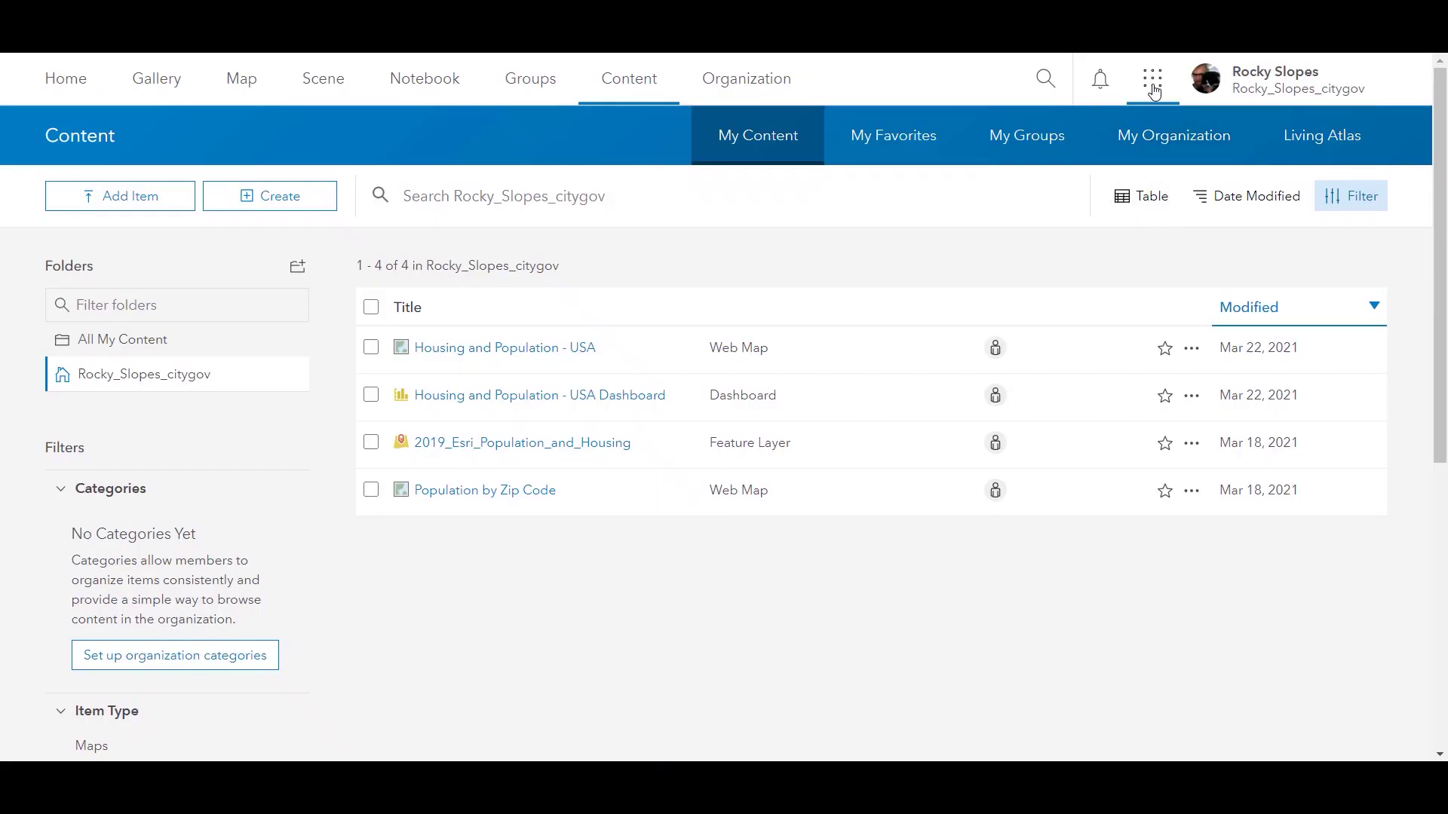
{"action": "left_click", "coordinate": [1152, 84]}
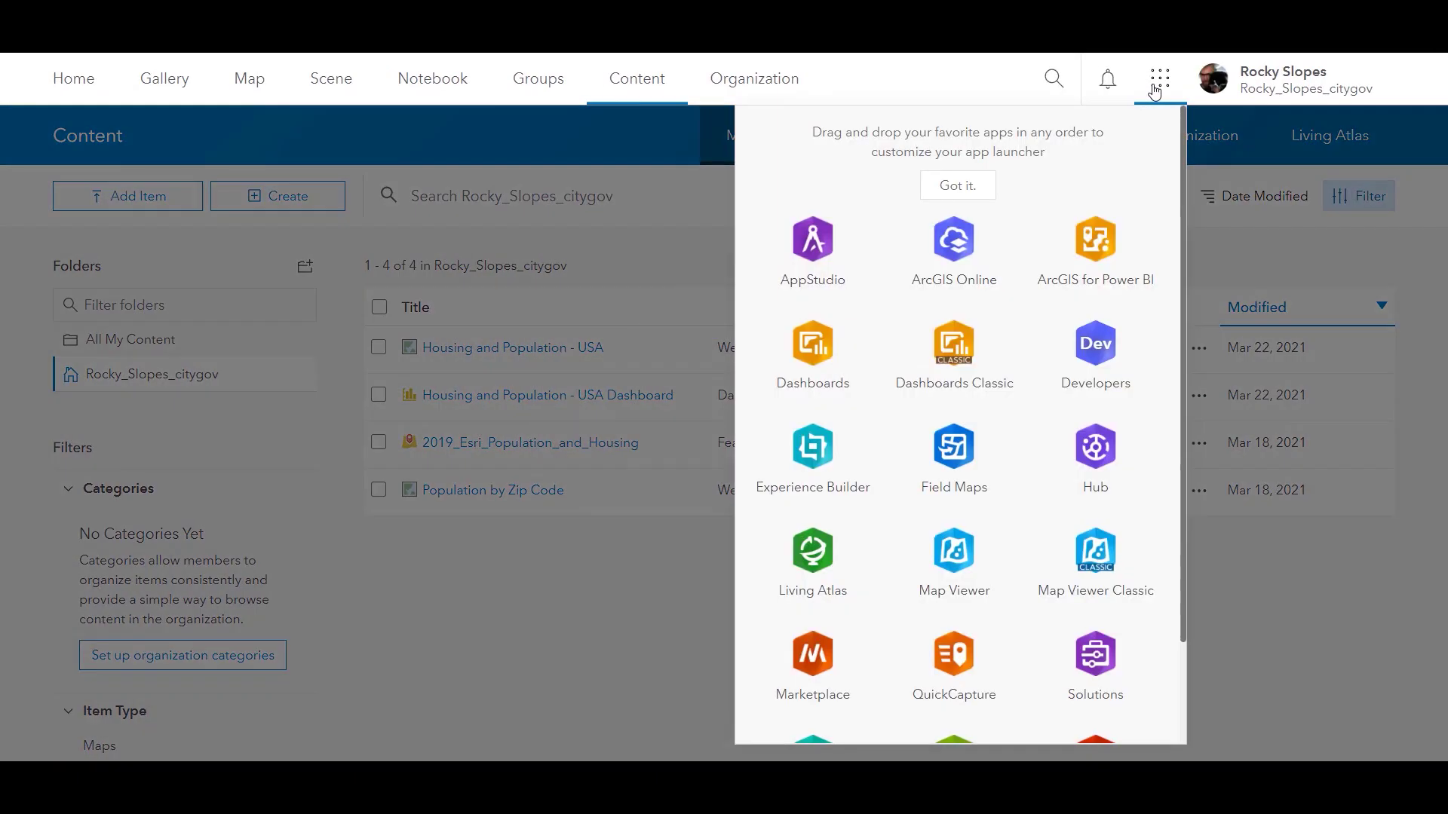
{"action": "left_click", "coordinate": [955, 354]}
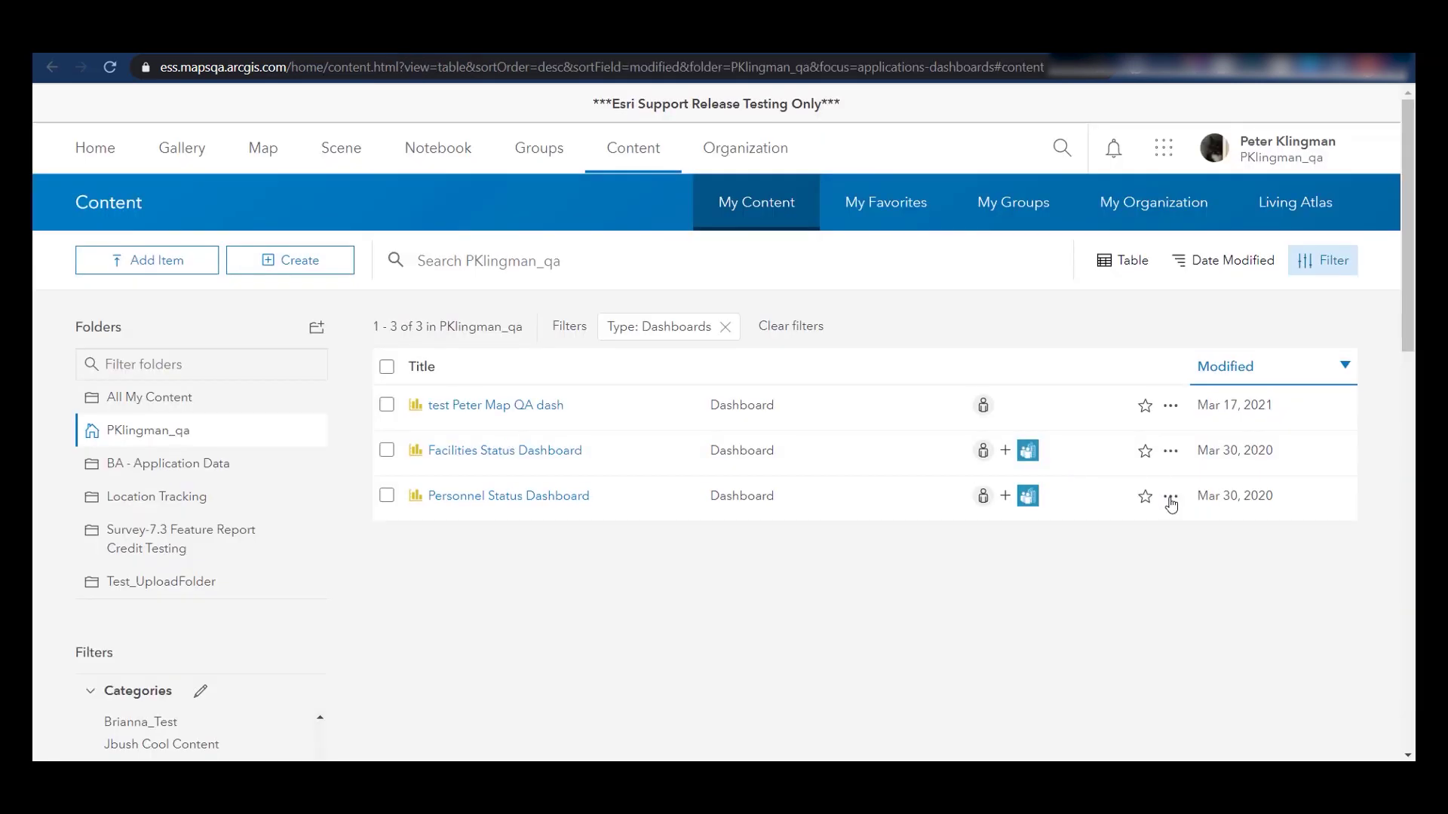
Step: Choose View Dashboard from the Personnel Status Dashboard's options menu
{"action": "left_click", "coordinate": [1170, 500]}
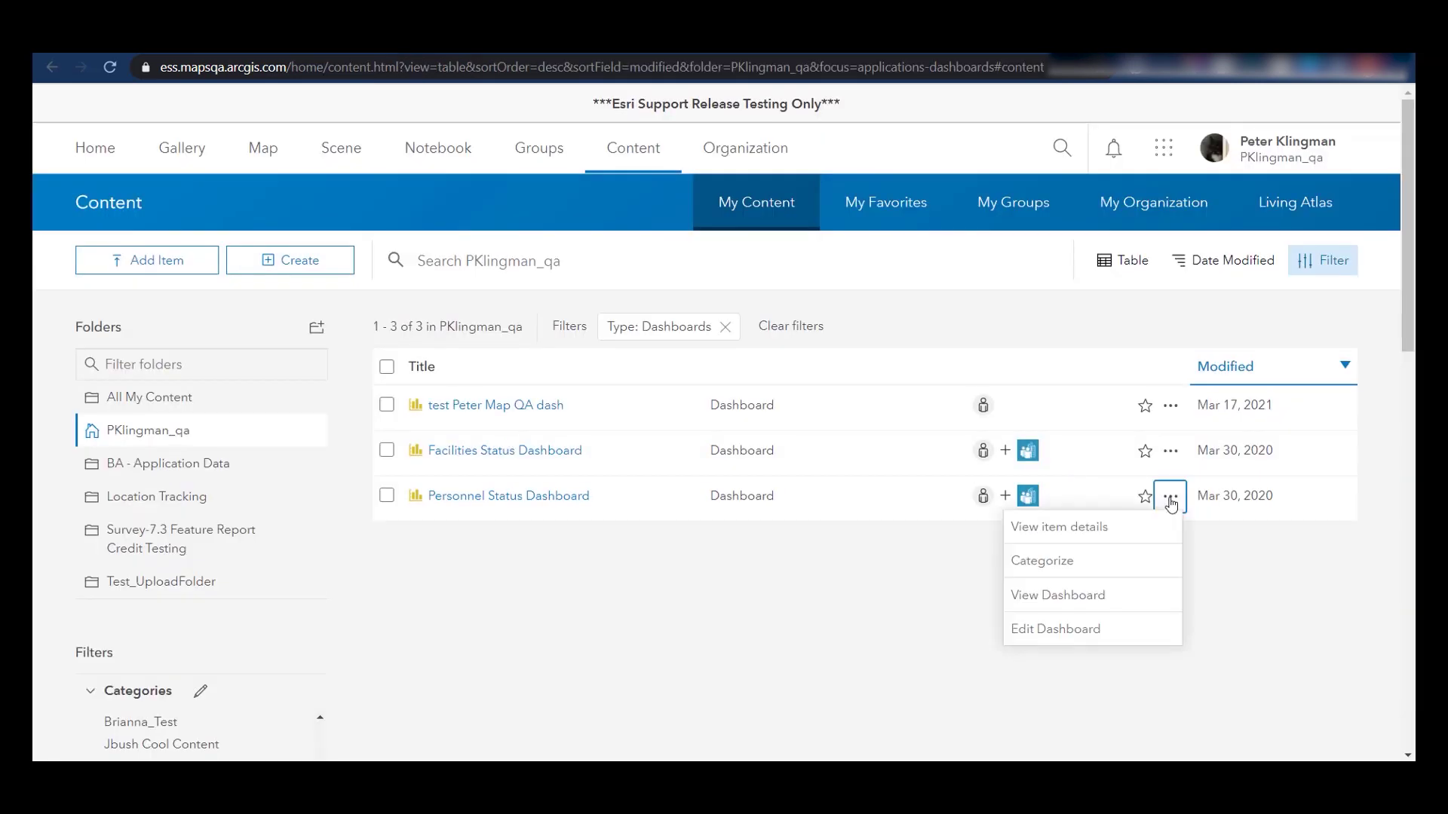
{"action": "left_click", "coordinate": [1025, 596]}
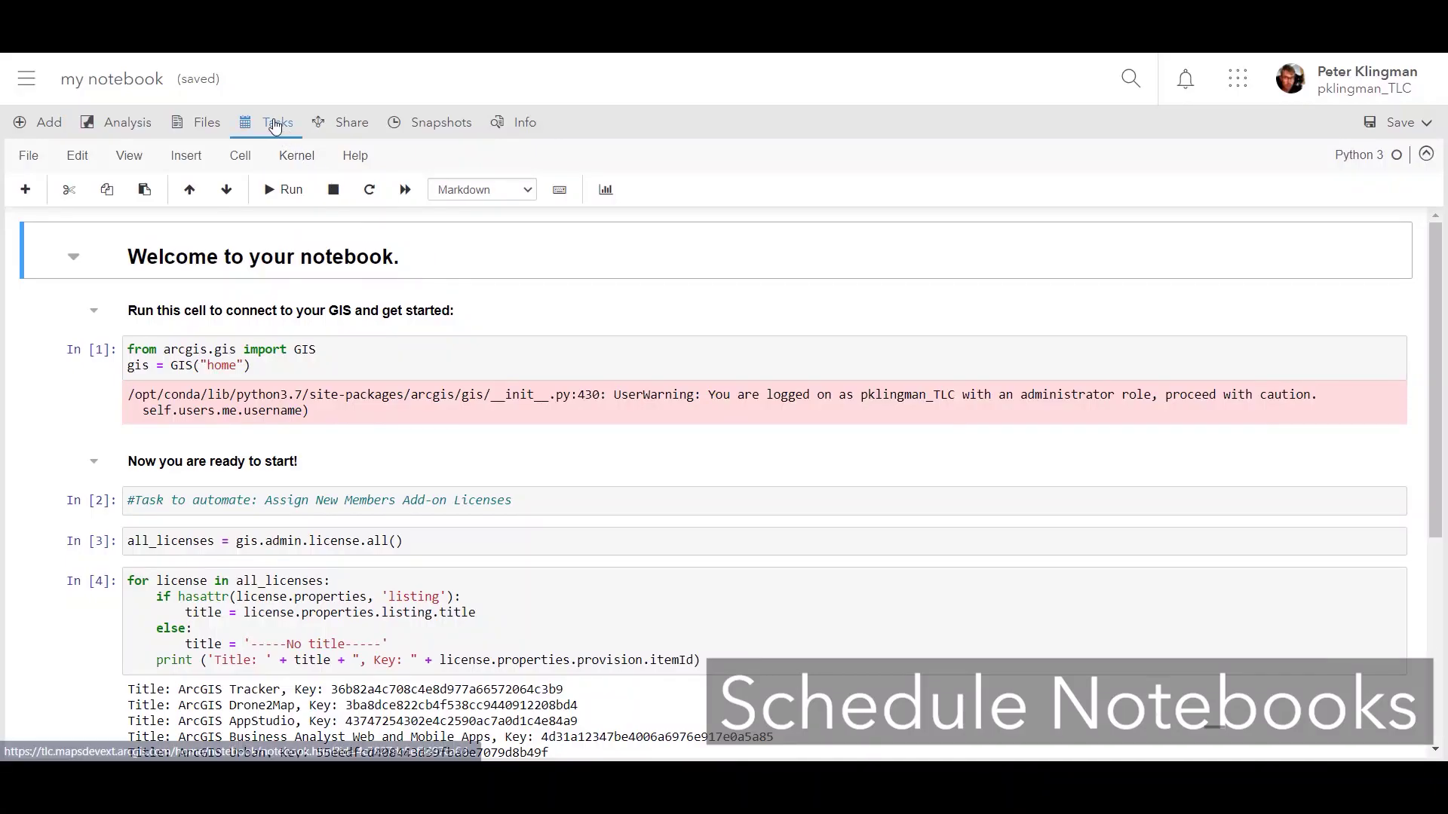
Step: Step through creating a scheduled notebook task with Minute repeat, then cancel it
{"action": "left_click", "coordinate": [275, 125]}
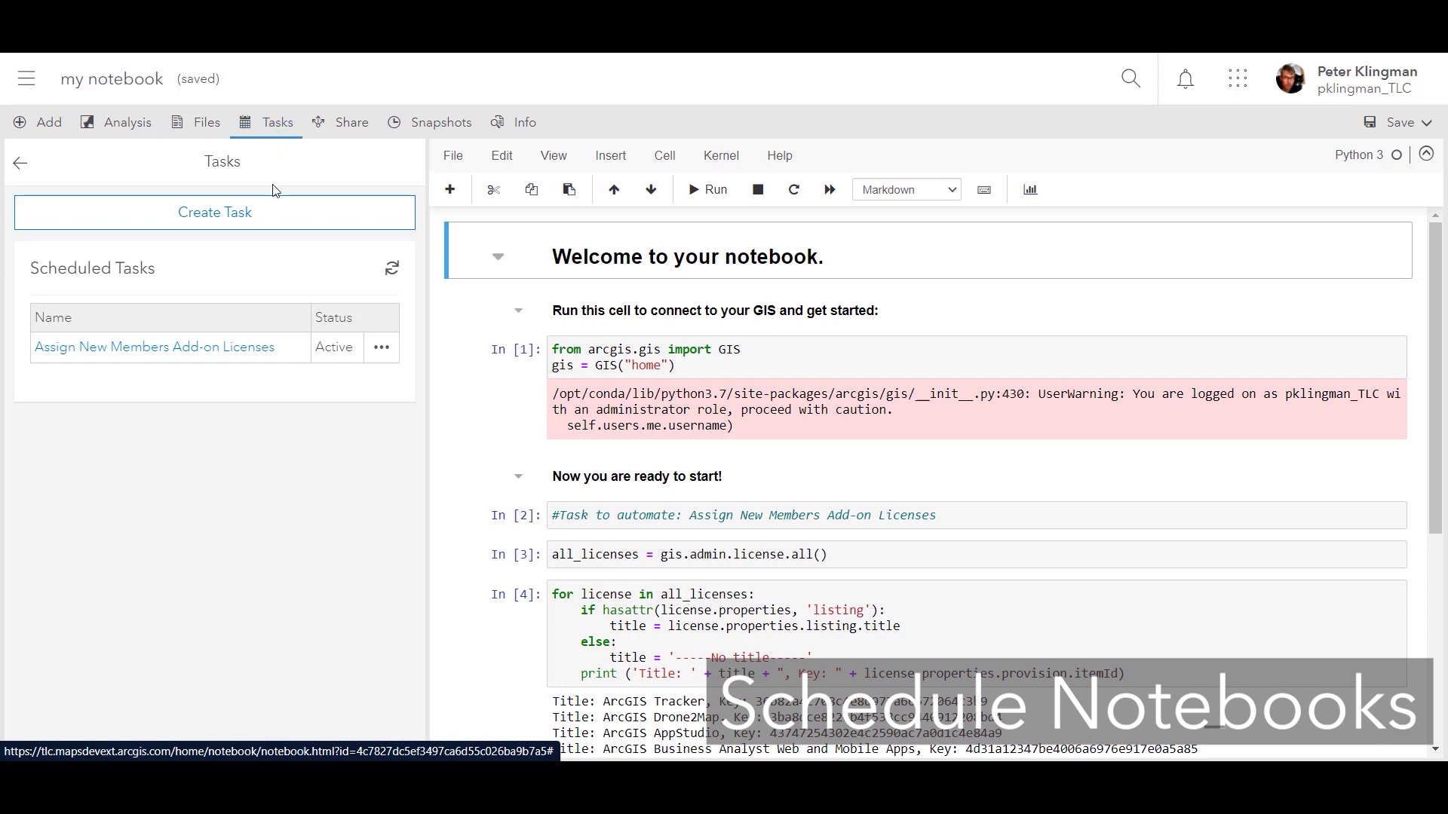
{"action": "left_click", "coordinate": [258, 212]}
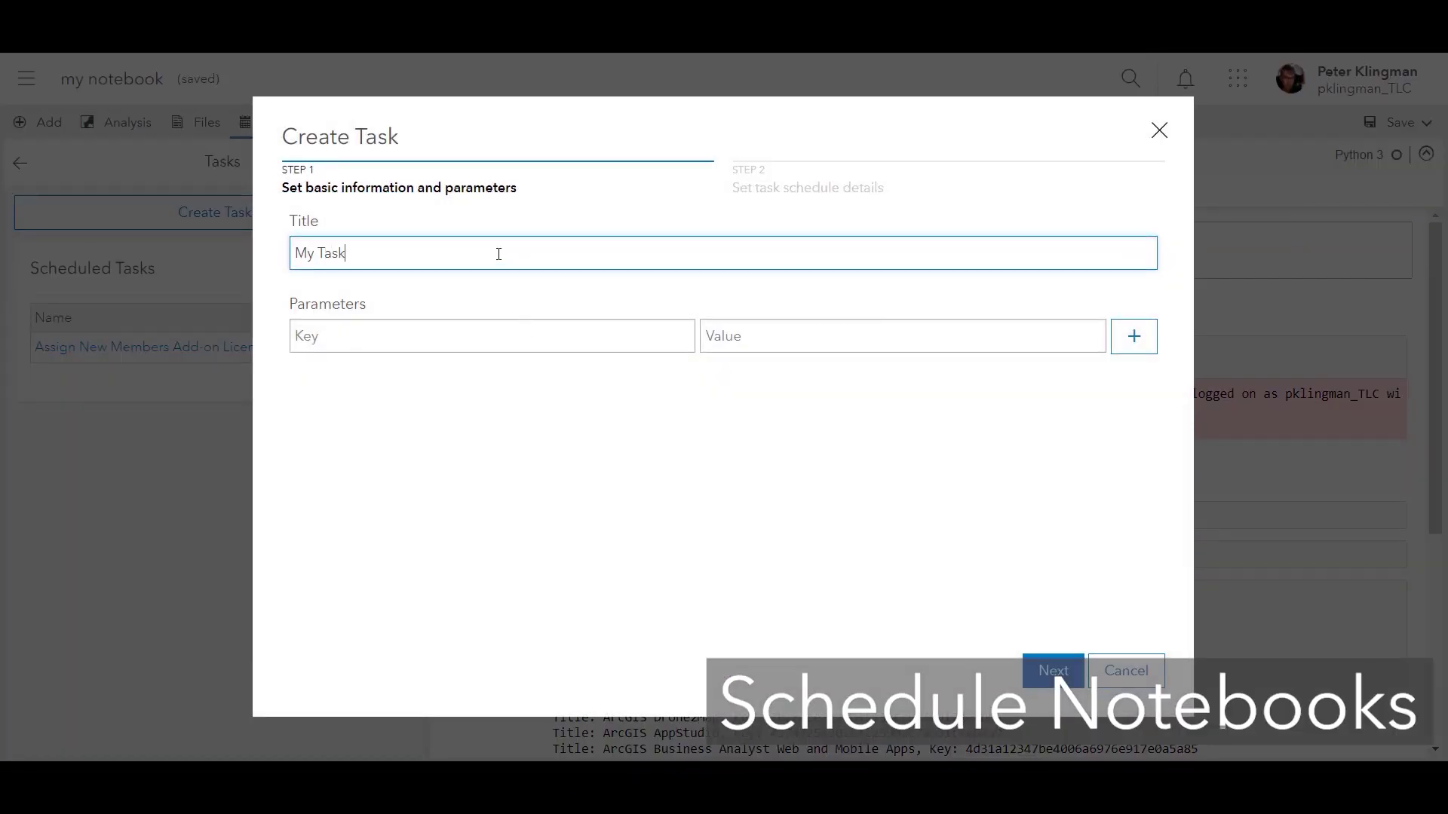
{"action": "left_click", "coordinate": [1044, 681]}
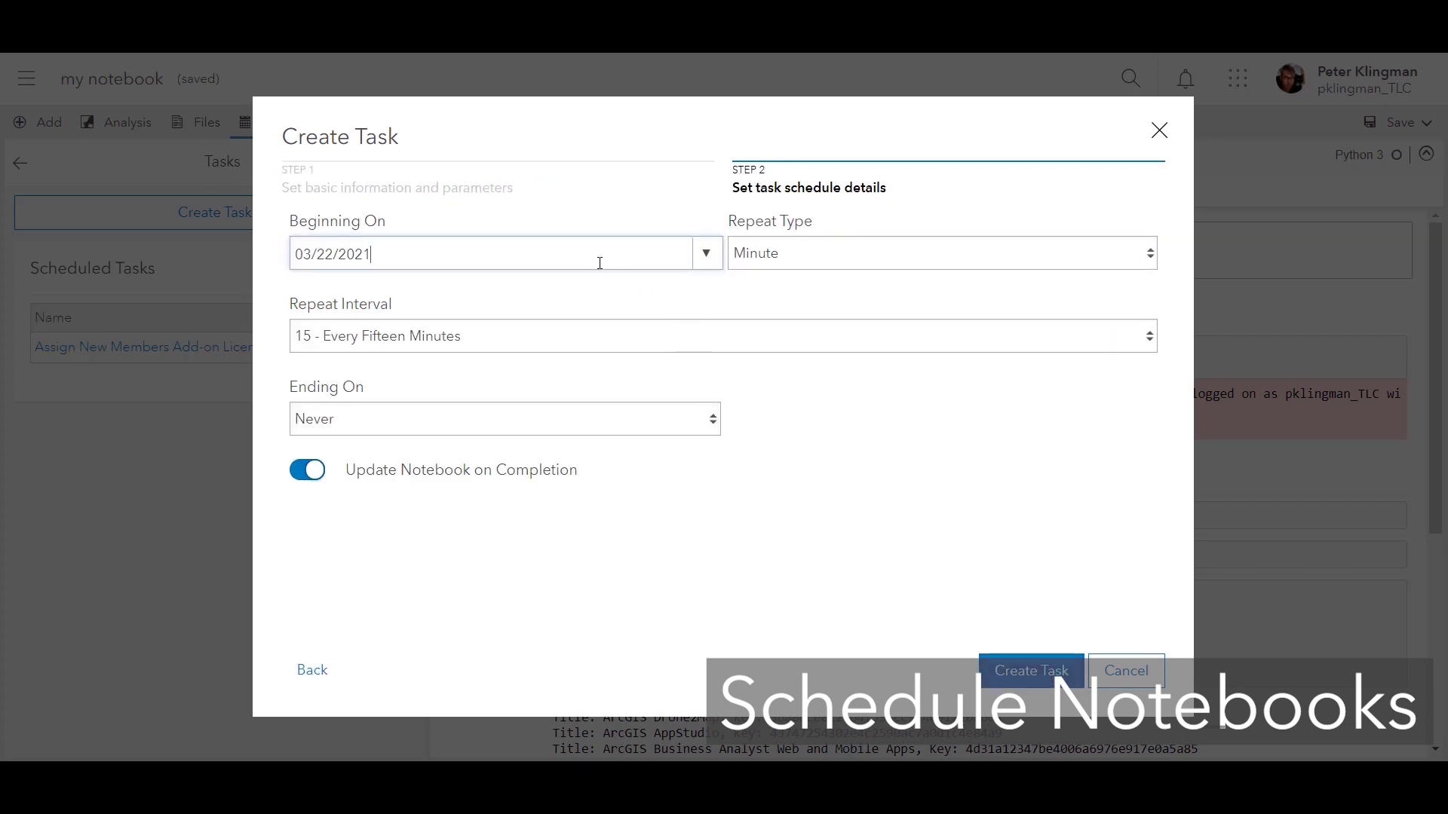
{"action": "left_click", "coordinate": [1107, 255]}
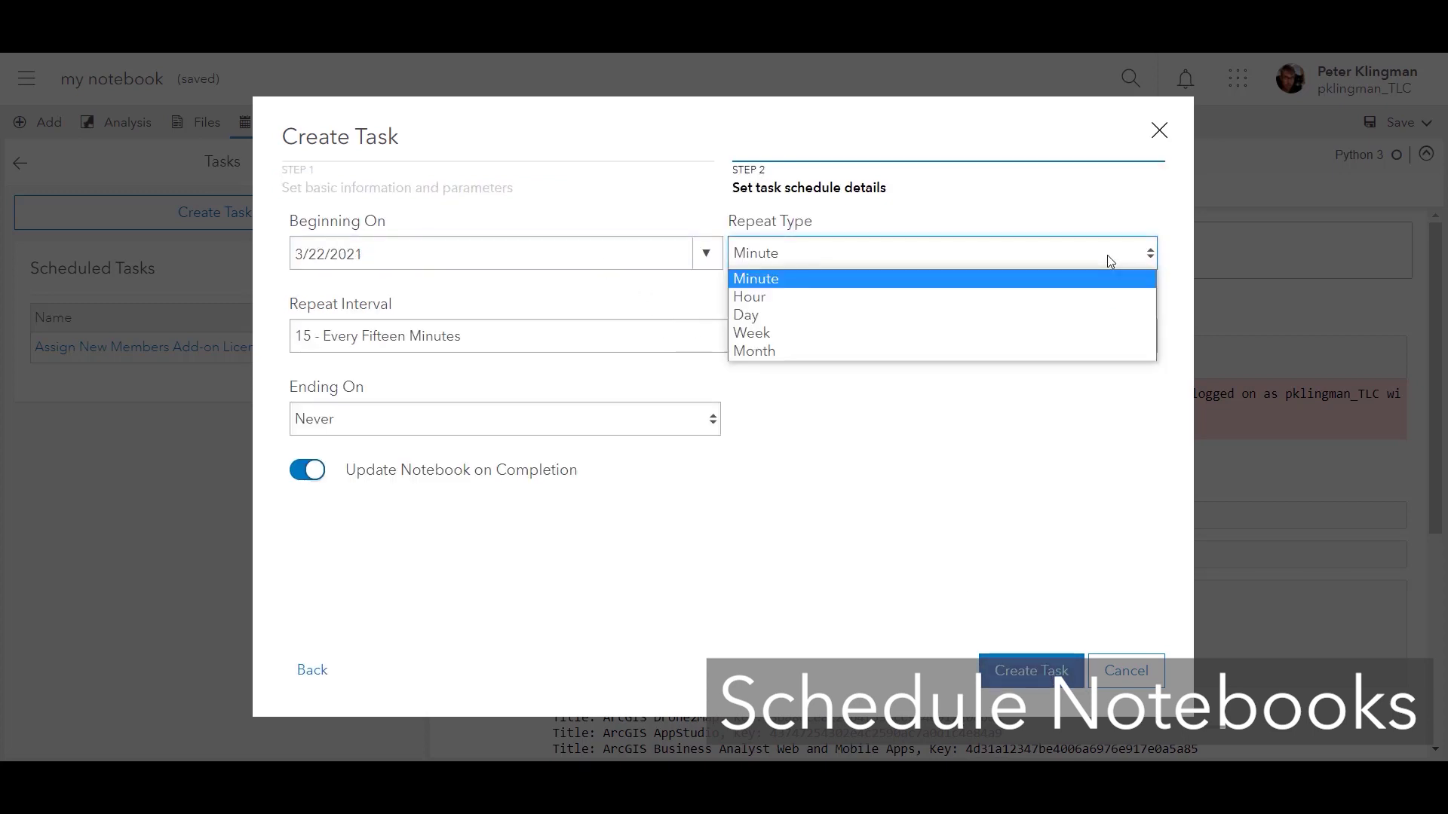
{"action": "left_click", "coordinate": [1051, 181]}
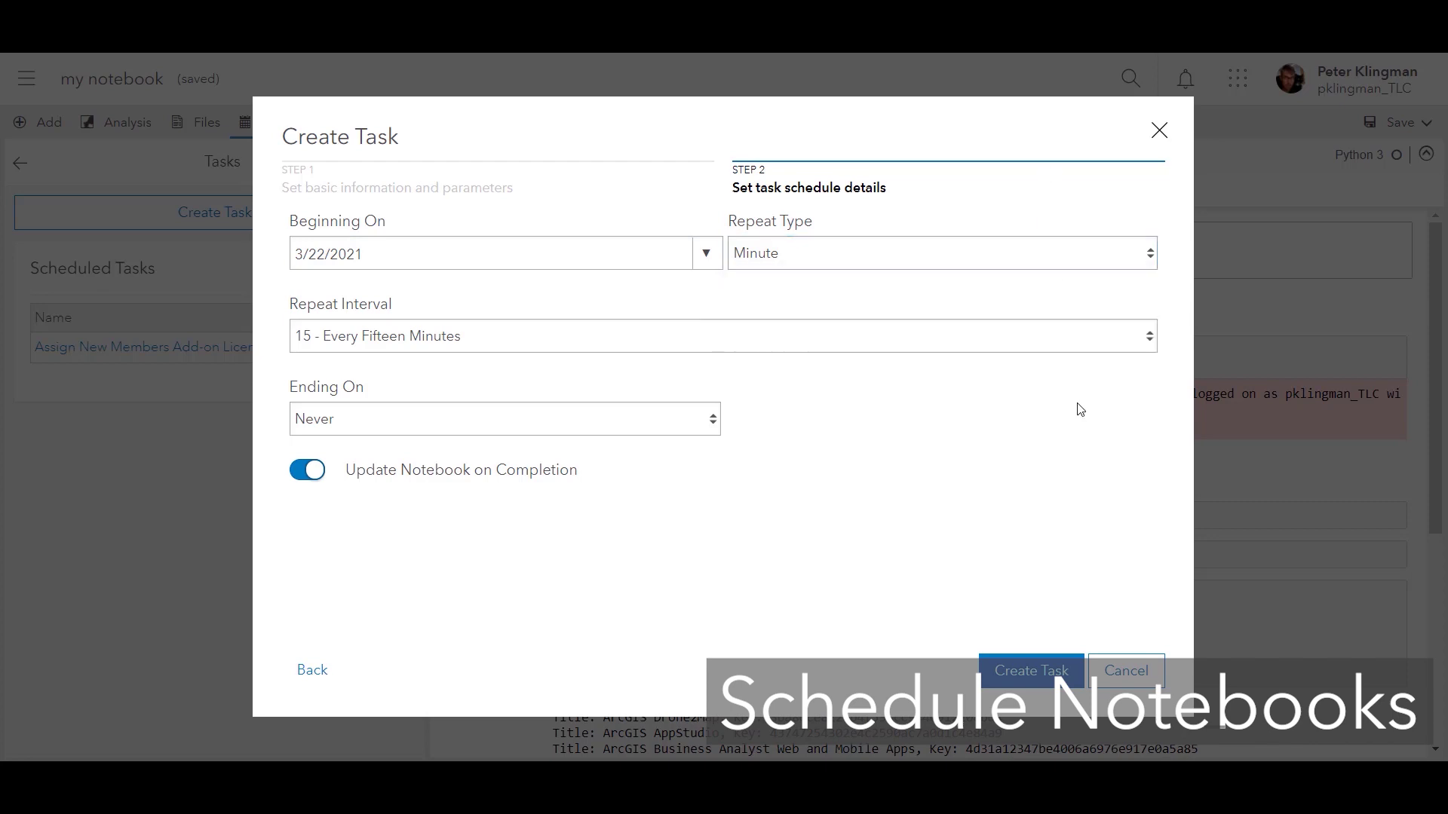
{"action": "left_click", "coordinate": [311, 669]}
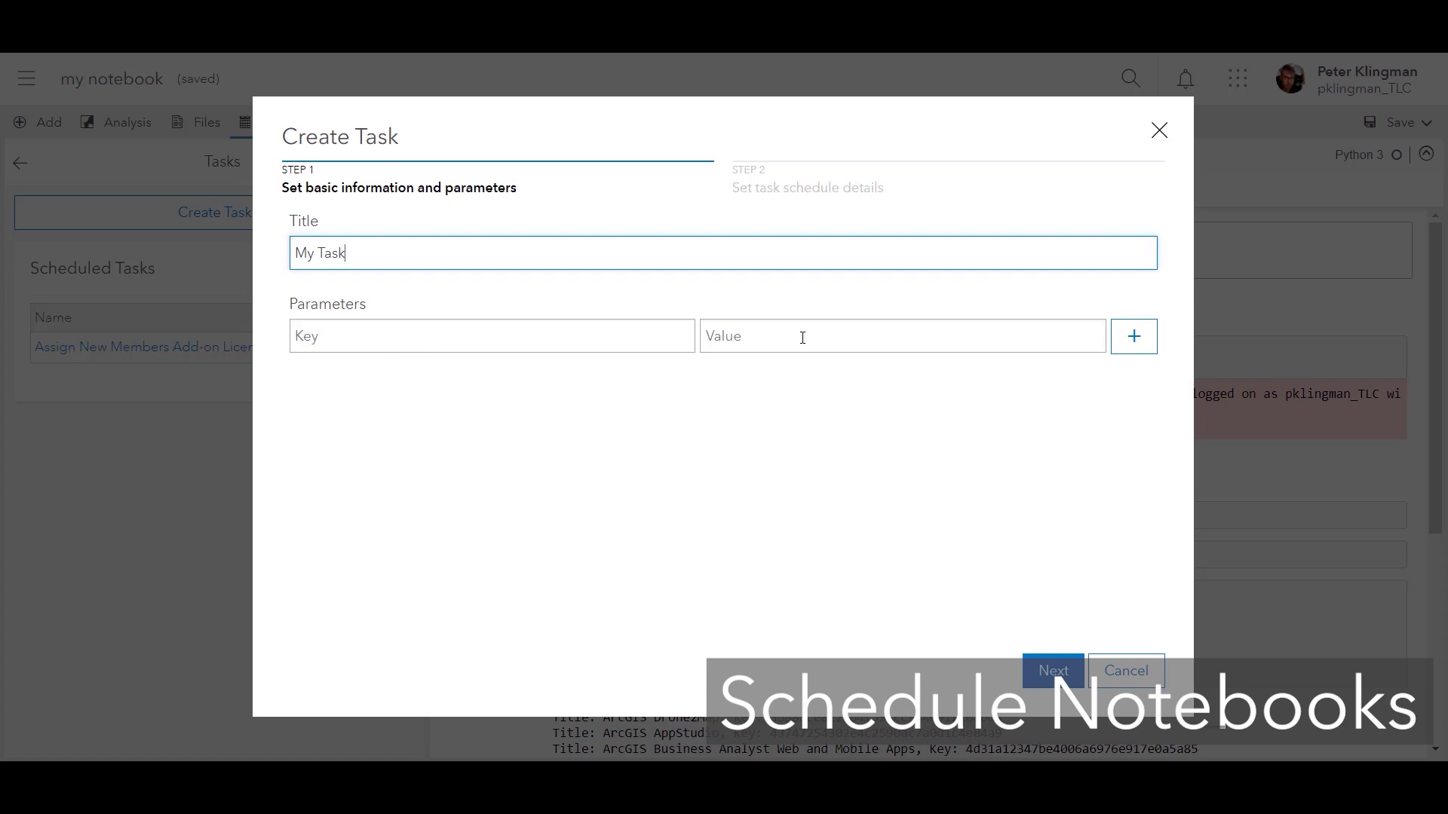
{"action": "left_click", "coordinate": [1142, 684]}
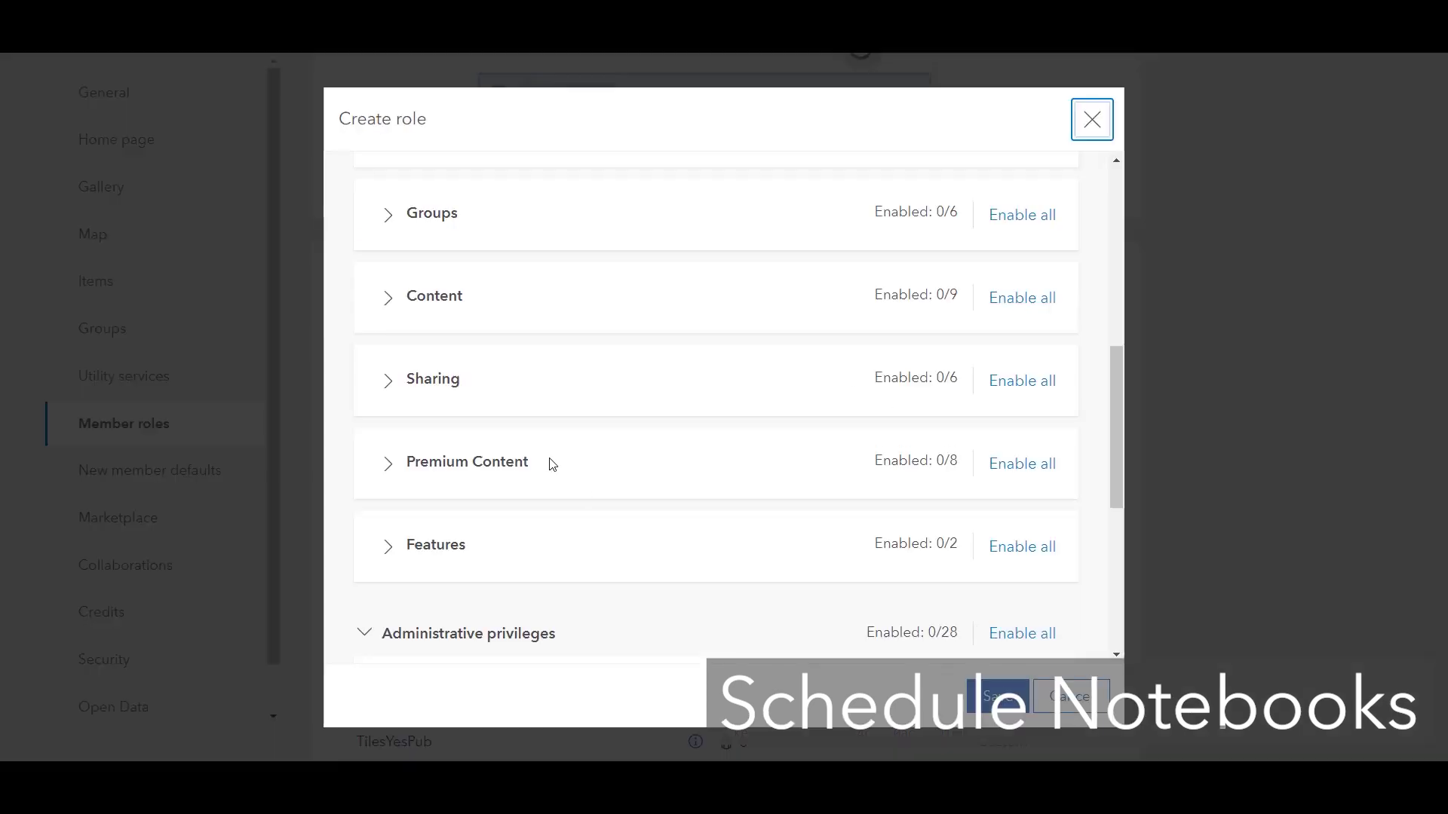
Step: Enable Schedule notebooks in the role's Content privileges, then view the notebook's snapshots
{"action": "left_click", "coordinate": [435, 294]}
{"action": "scroll", "coordinate": [772, 513], "scroll_direction": "down", "scroll_amount": 5}
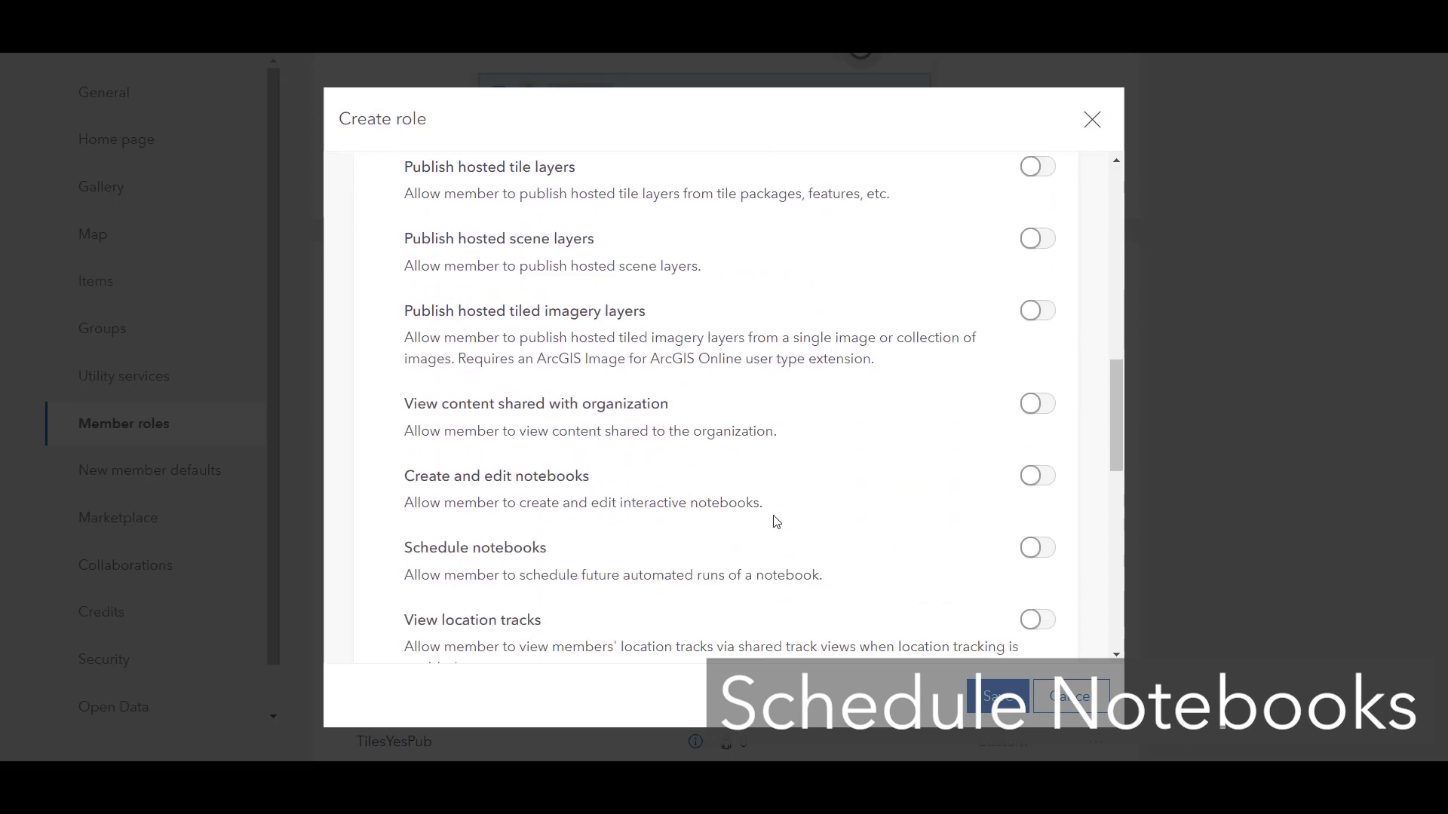
{"action": "left_click", "coordinate": [1033, 488]}
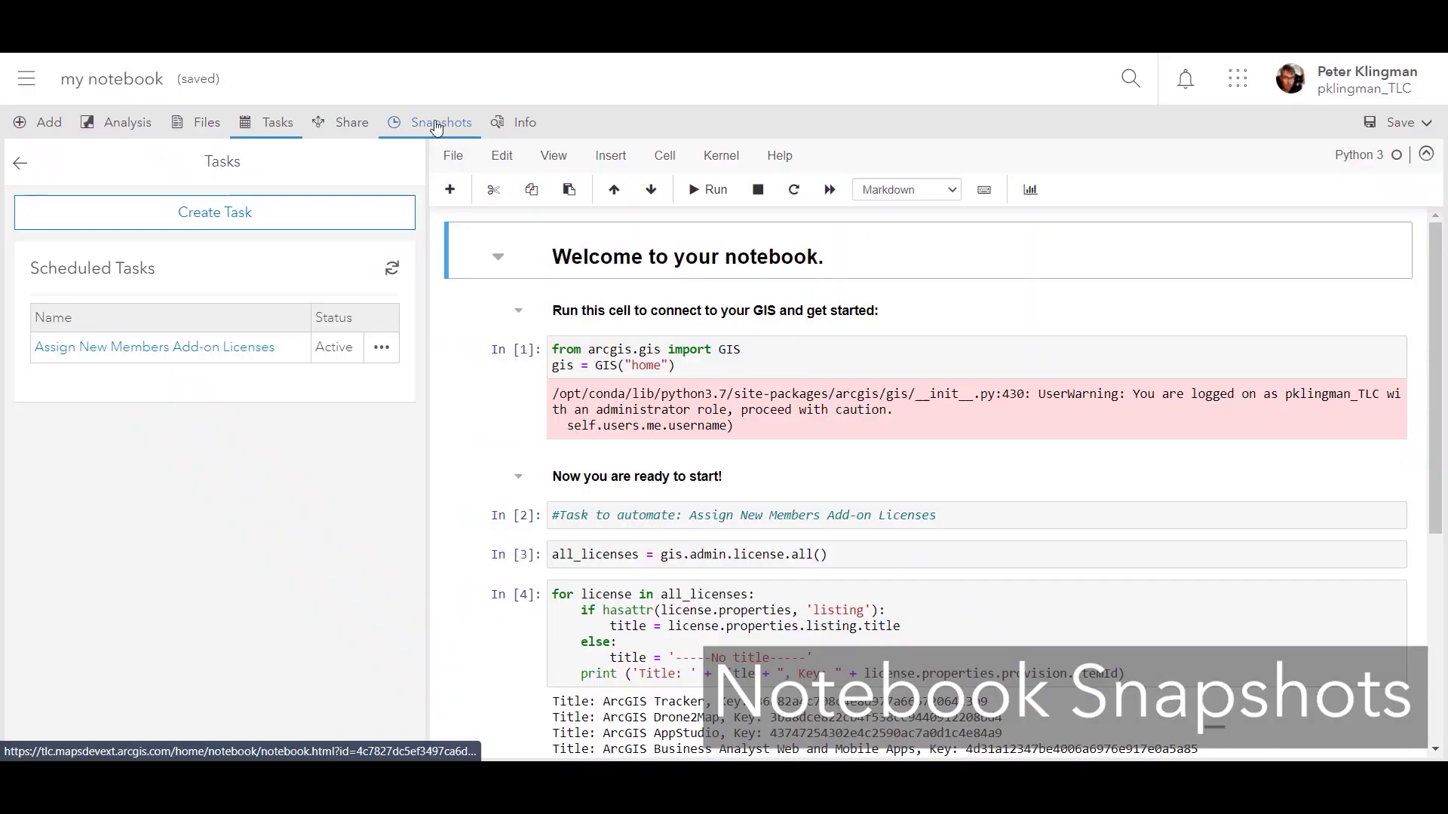
{"action": "left_click", "coordinate": [415, 134]}
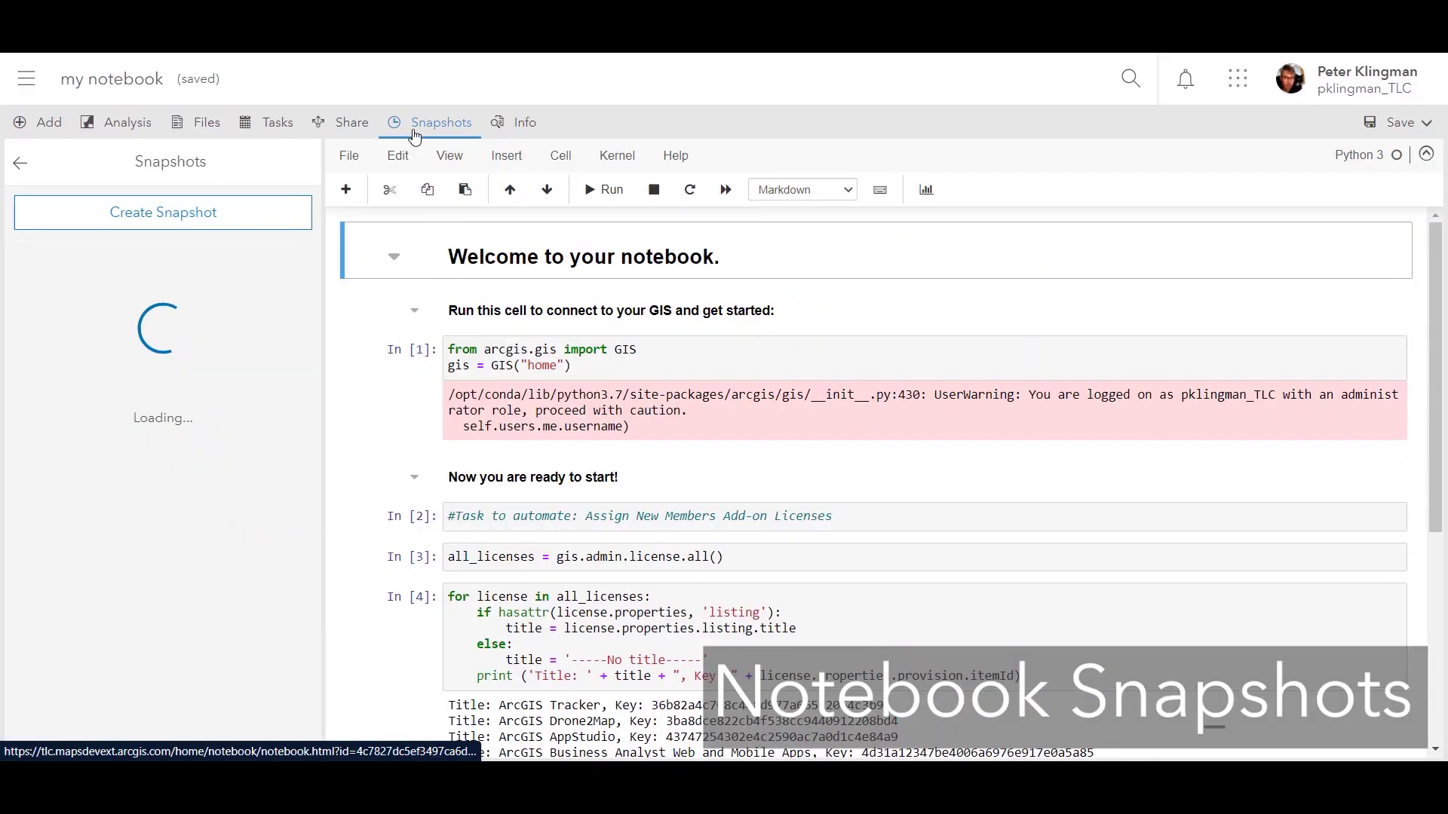
Step: Create a notebook snapshot named 'My snapshot'
{"action": "left_click", "coordinate": [207, 220]}
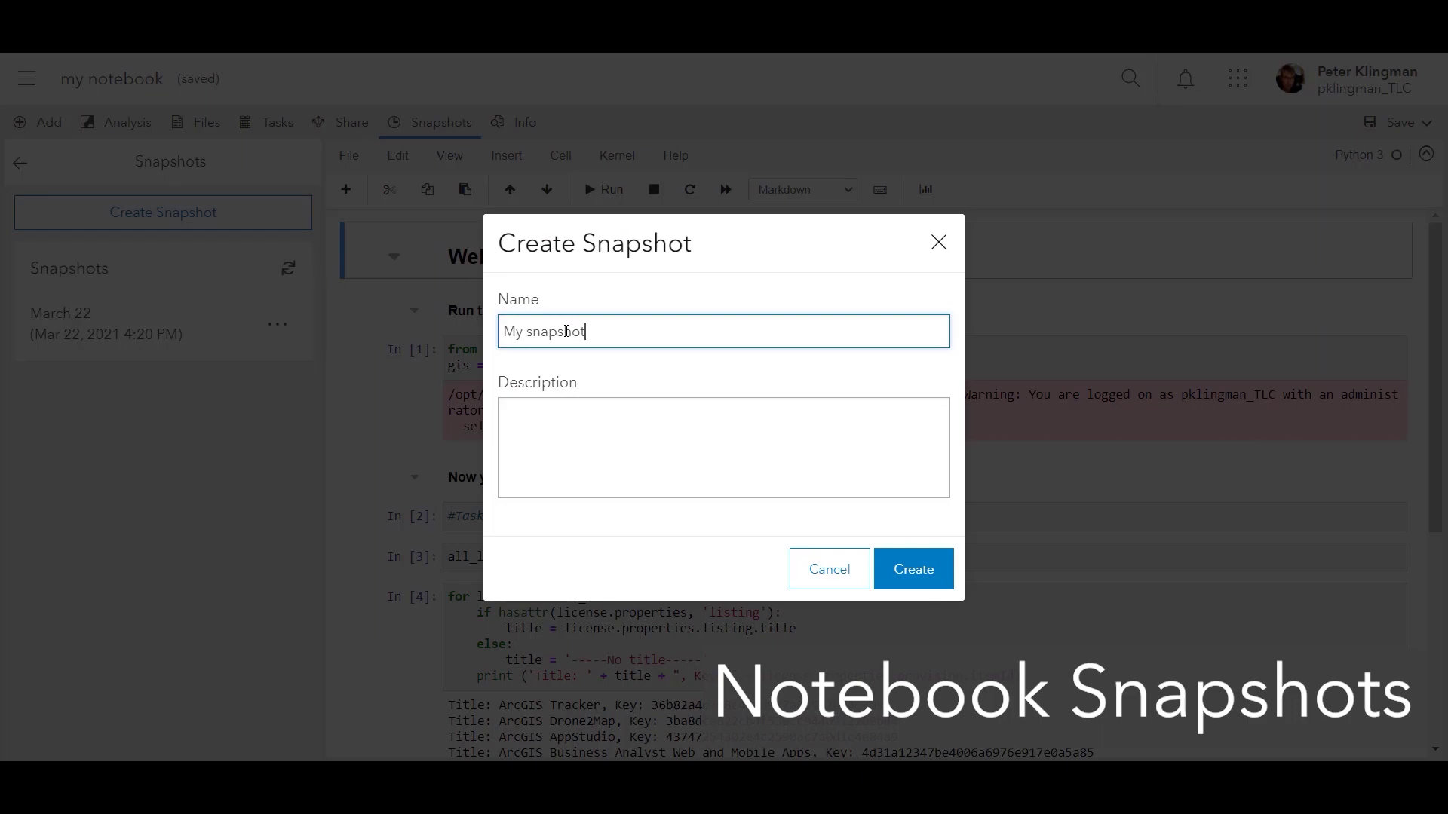
{"action": "key", "text": "Tab"}
{"action": "left_click", "coordinate": [908, 569]}
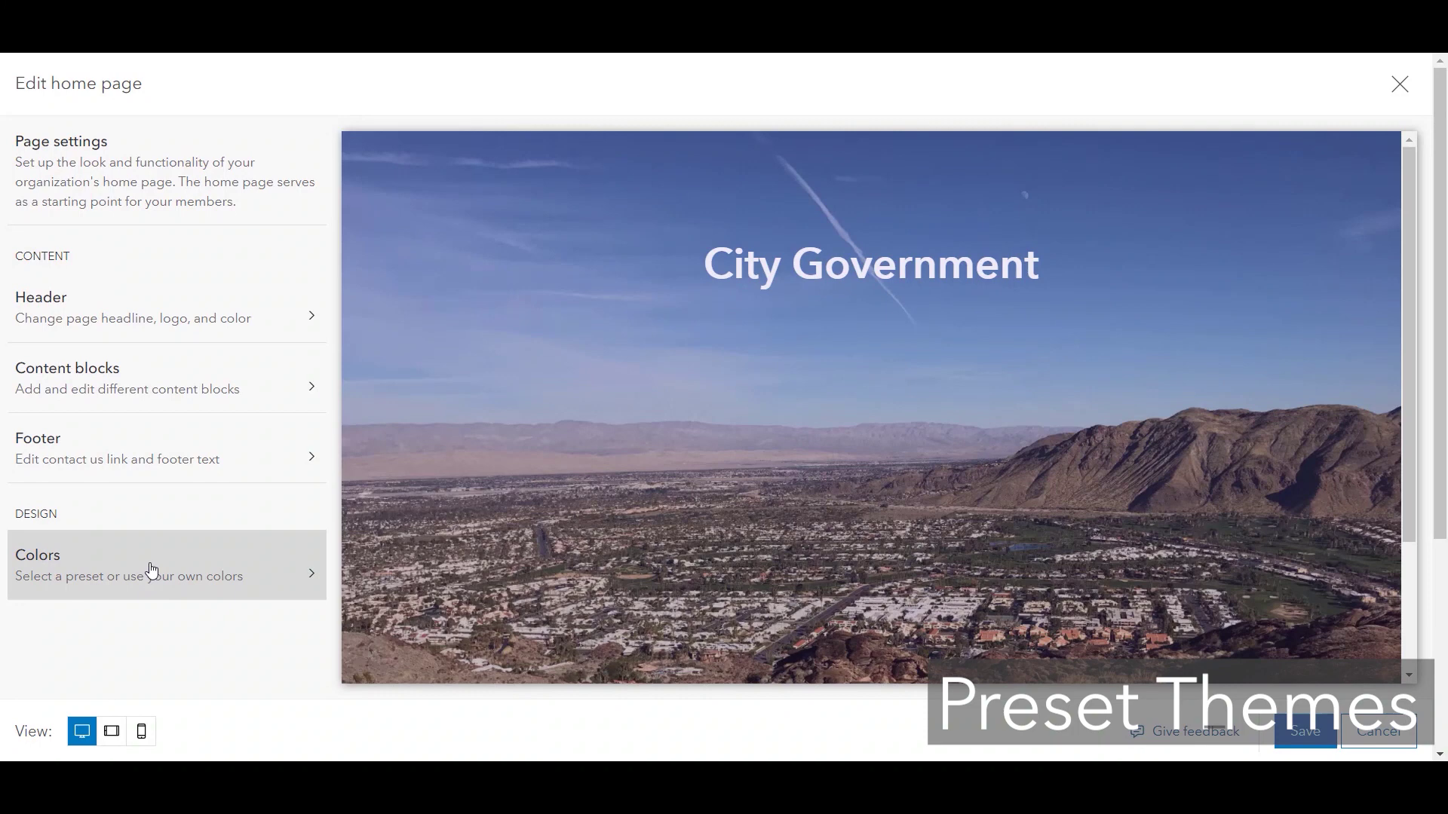
Step: Show the home page Colors settings and browse the preset themes, with Violet current
{"action": "left_click", "coordinate": [150, 569]}
{"action": "scroll", "coordinate": [317, 426], "scroll_direction": "down", "scroll_amount": 1}
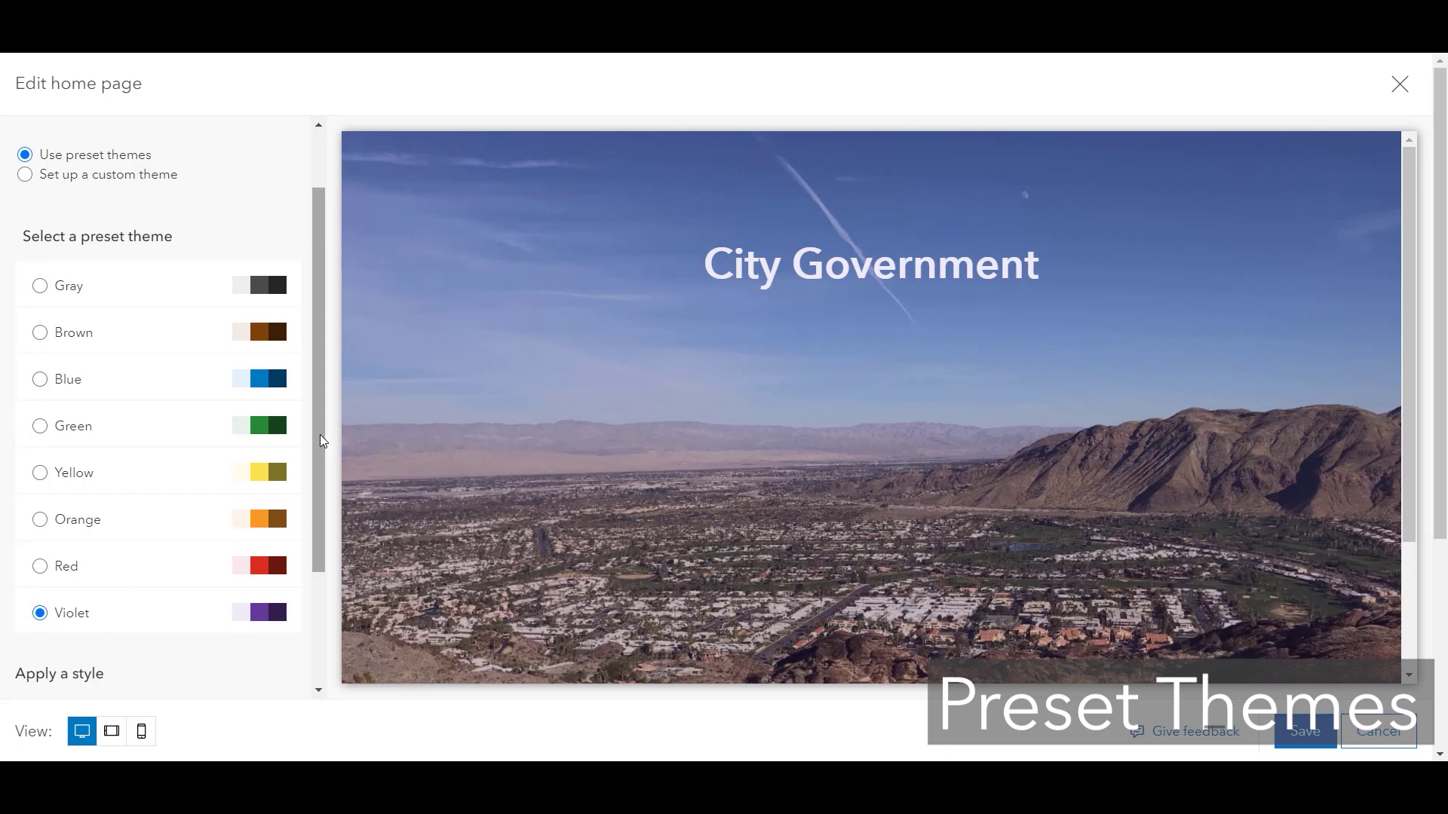
{"action": "scroll", "coordinate": [318, 428], "scroll_direction": "up", "scroll_amount": 1}
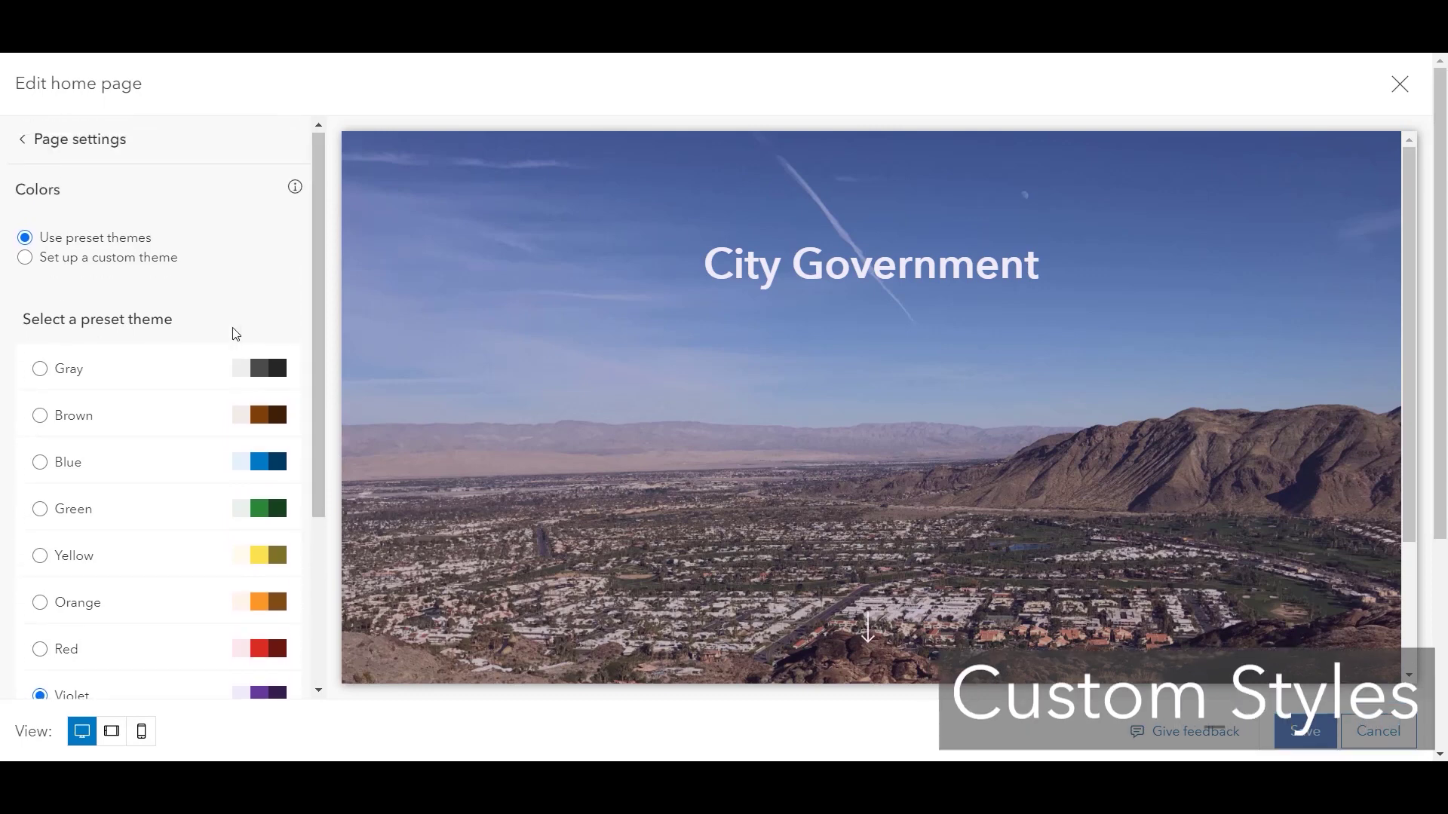
Step: Choose Set up a custom theme and add a new custom colour style, Custom Color 1
{"action": "left_click", "coordinate": [26, 259]}
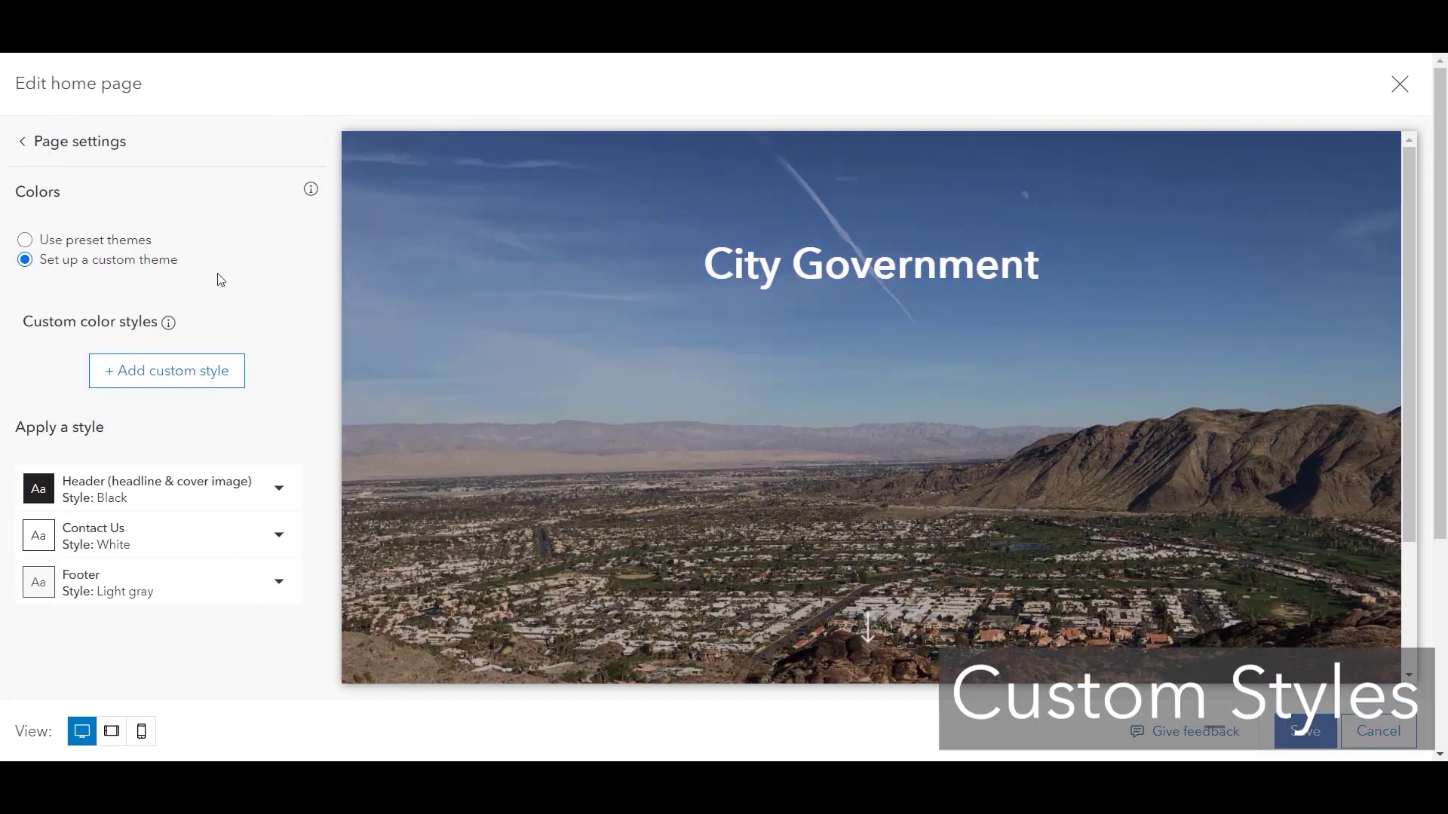
{"action": "left_click", "coordinate": [188, 374]}
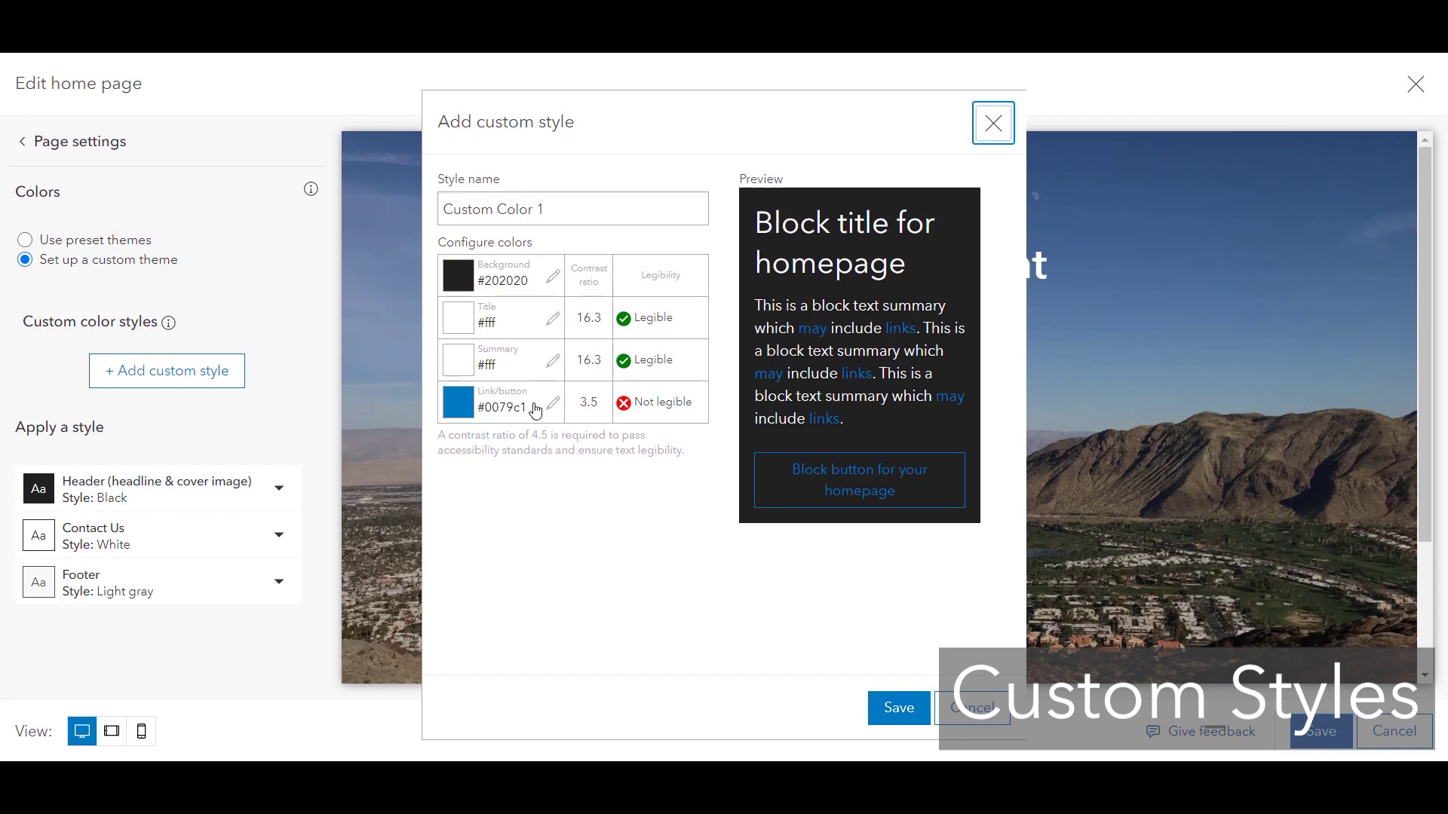
{"action": "mouse_move", "coordinate": [665, 404]}
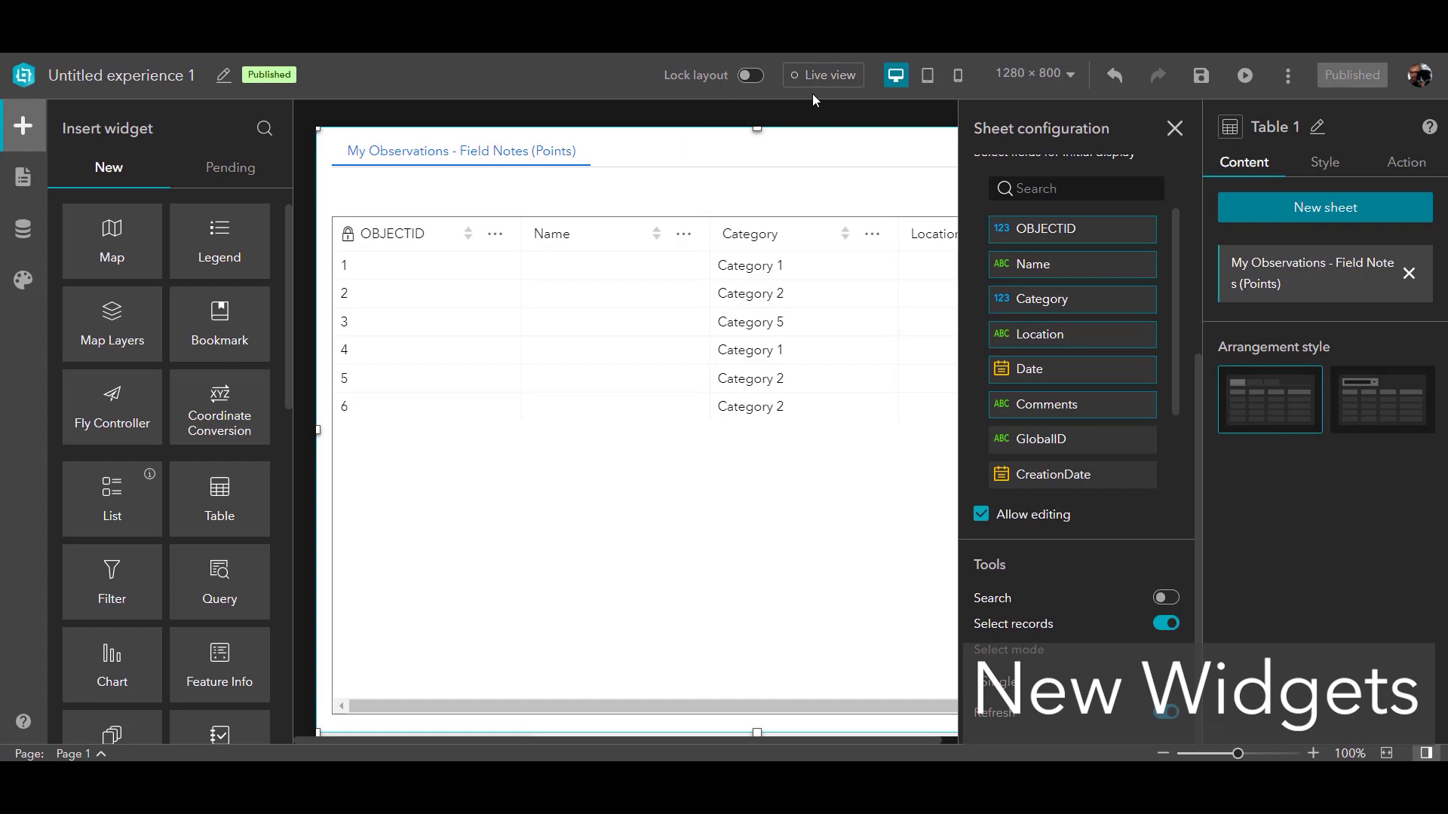
Step: In live view, change record 1's Name in the table to 'Editing!'
{"action": "left_click", "coordinate": [824, 74]}
{"action": "left_click", "coordinate": [554, 273]}
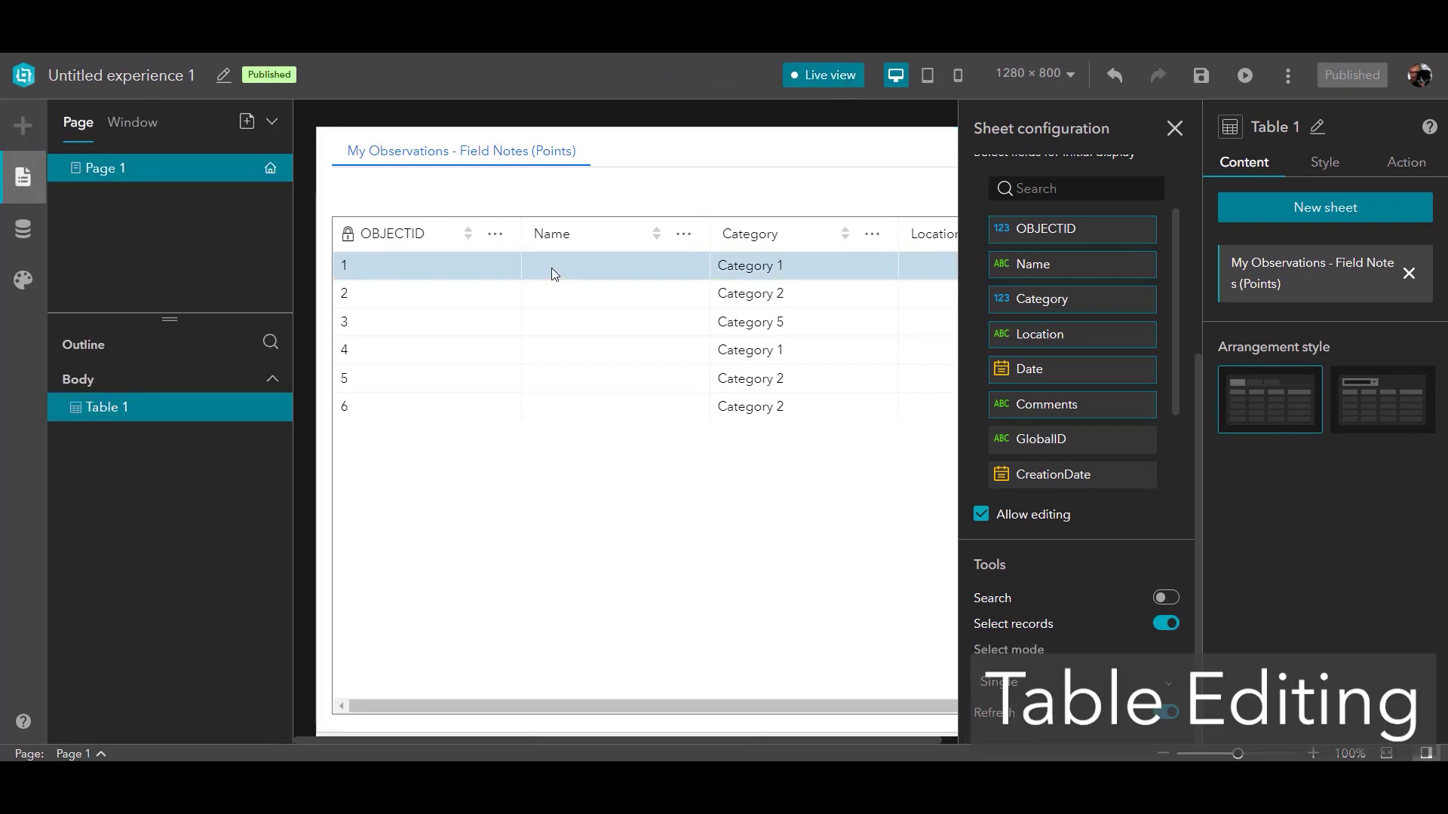
{"action": "left_click", "coordinate": [551, 269]}
{"action": "type", "text": "Editing!"}
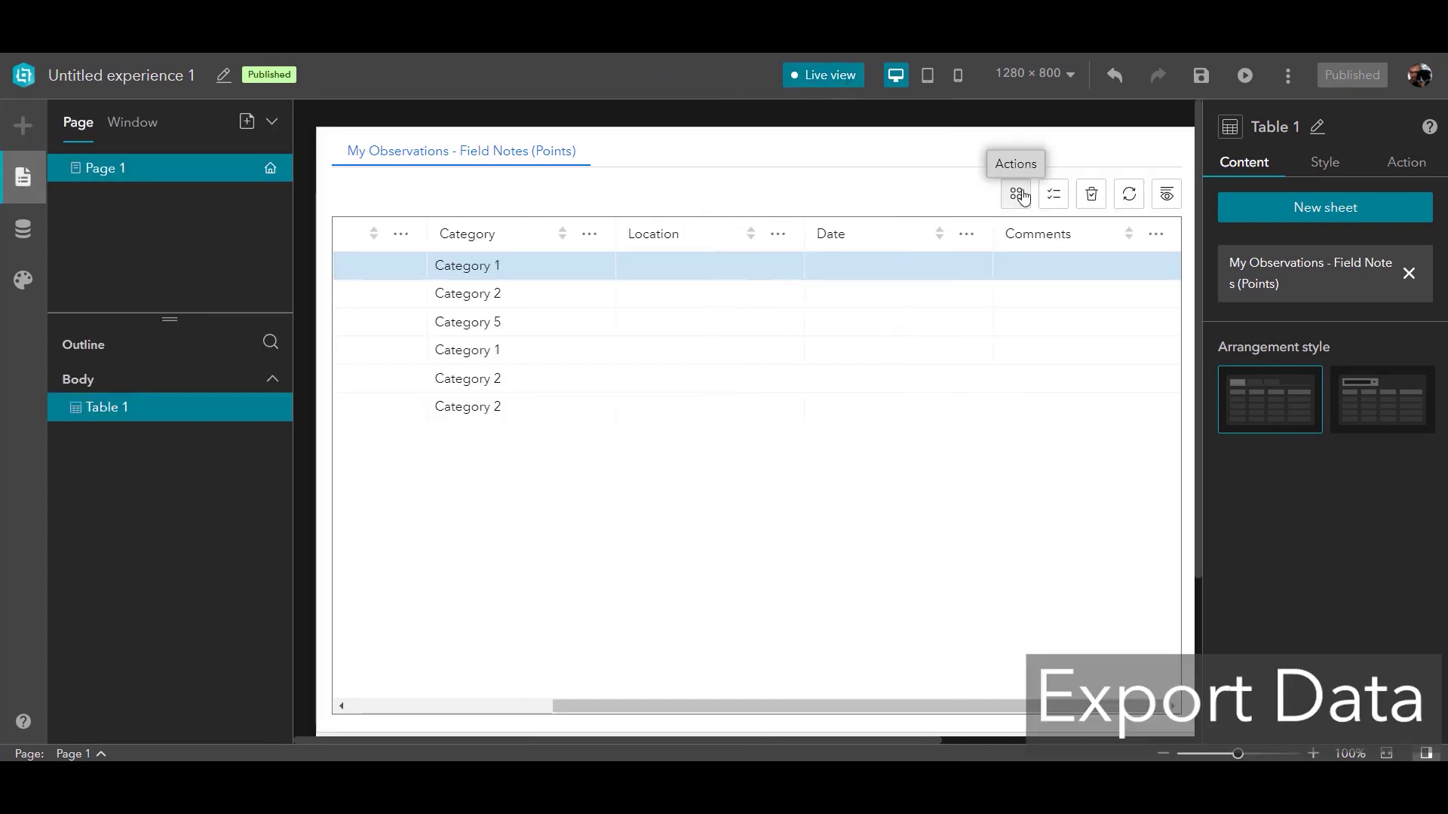
Step: Export all of the table's records to a downloaded file
{"action": "left_click", "coordinate": [1017, 196]}
{"action": "mouse_move", "coordinate": [1021, 229]}
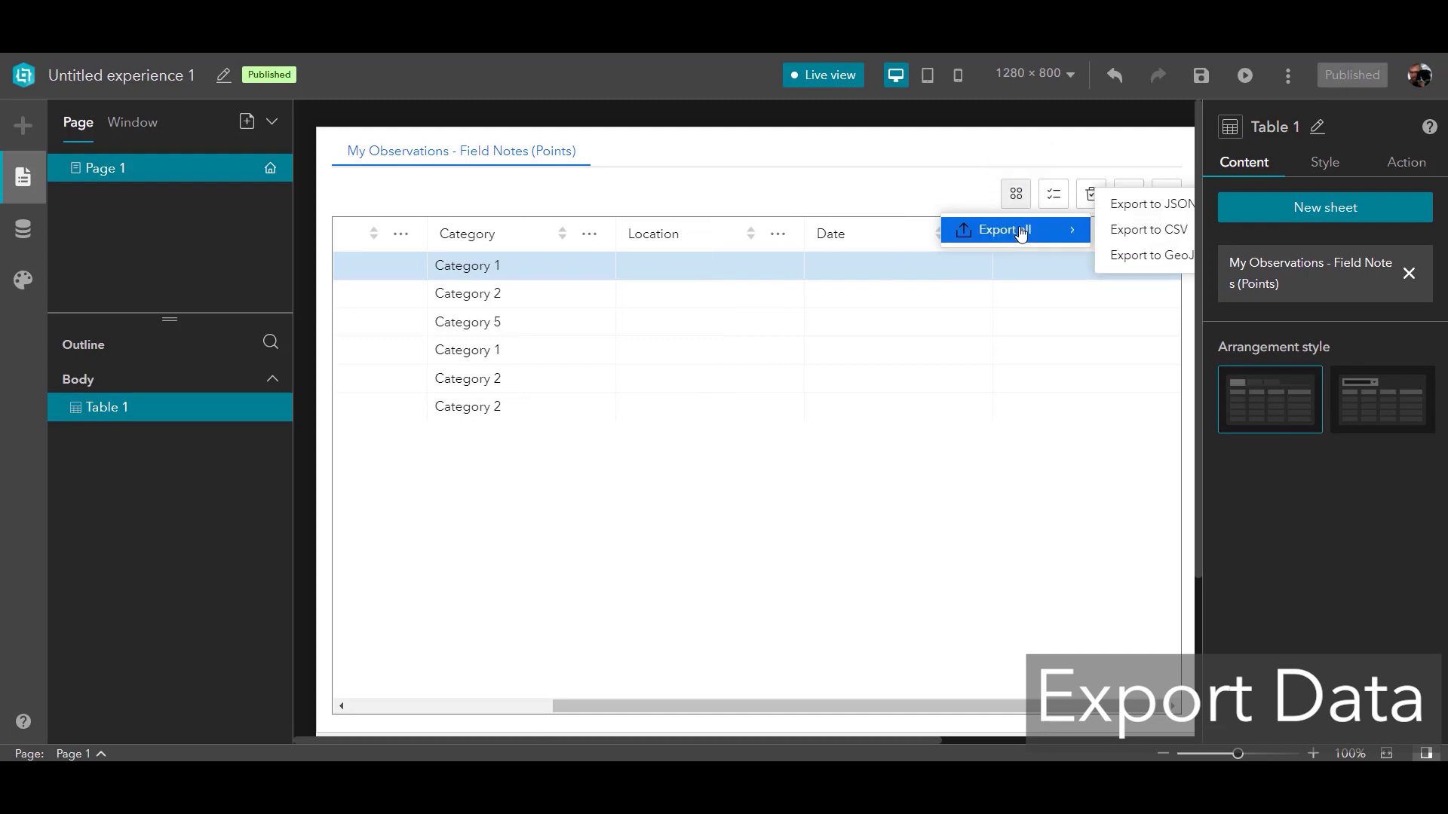
{"action": "left_click", "coordinate": [1149, 231]}
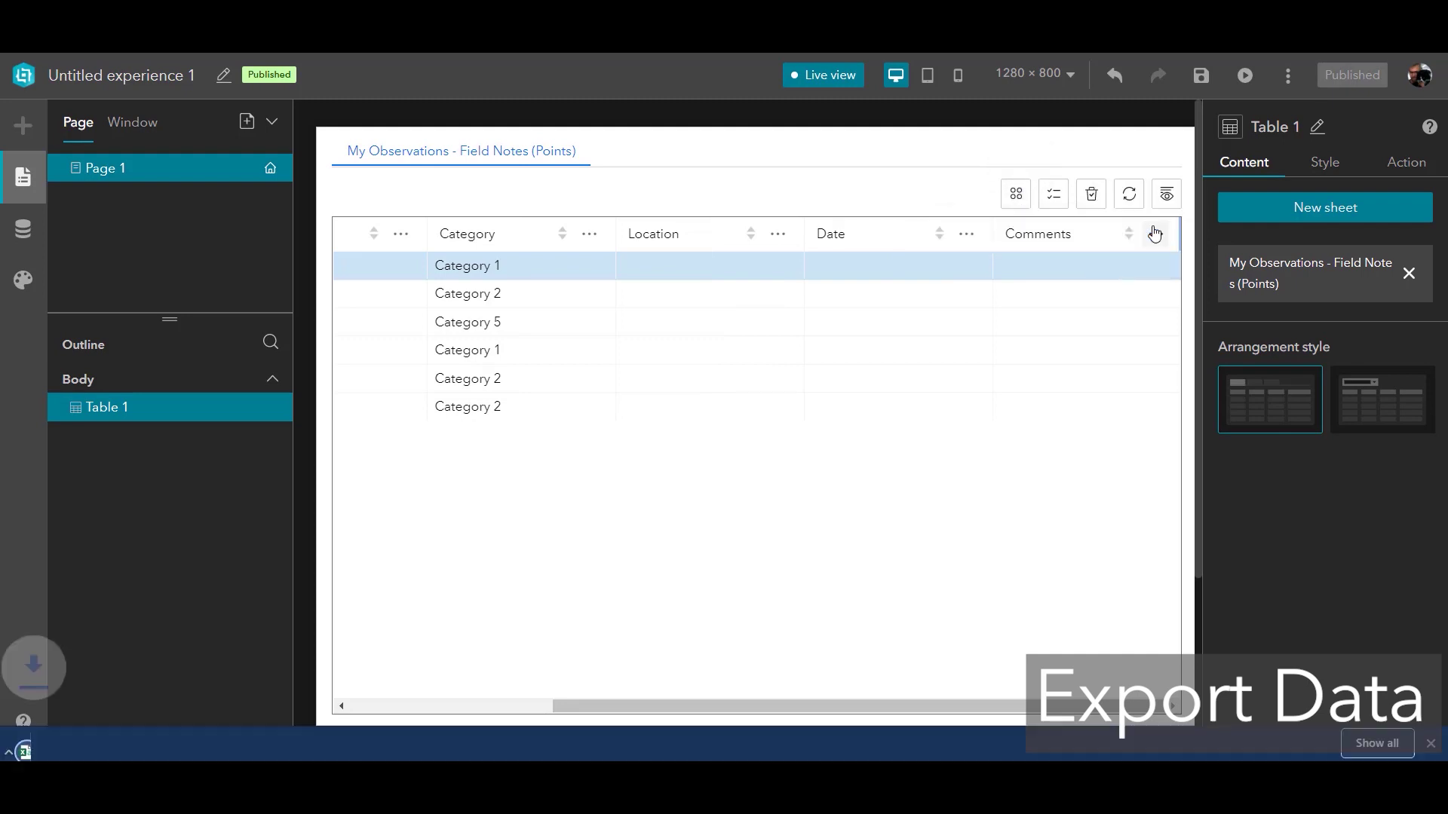